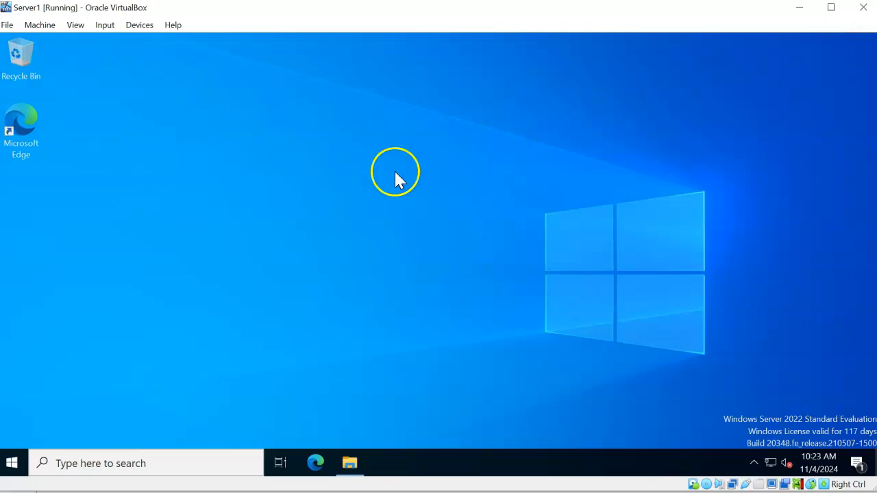
Open Computer Management on the server and maximize its window.
{"action": "right_click", "coordinate": [19, 463]}
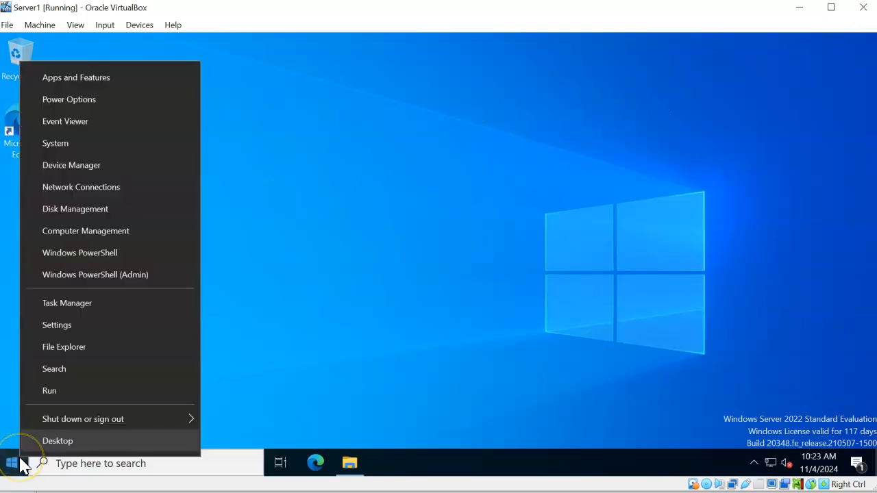
{"action": "left_click", "coordinate": [87, 232]}
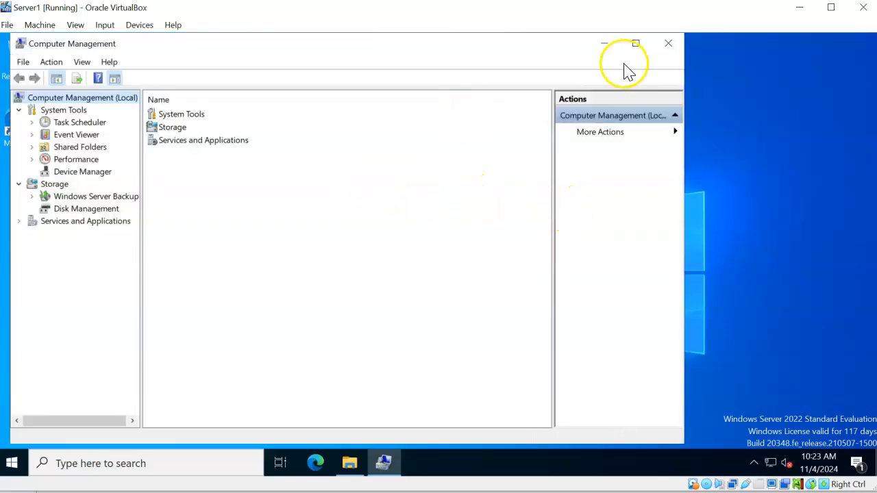
{"action": "left_click", "coordinate": [635, 43]}
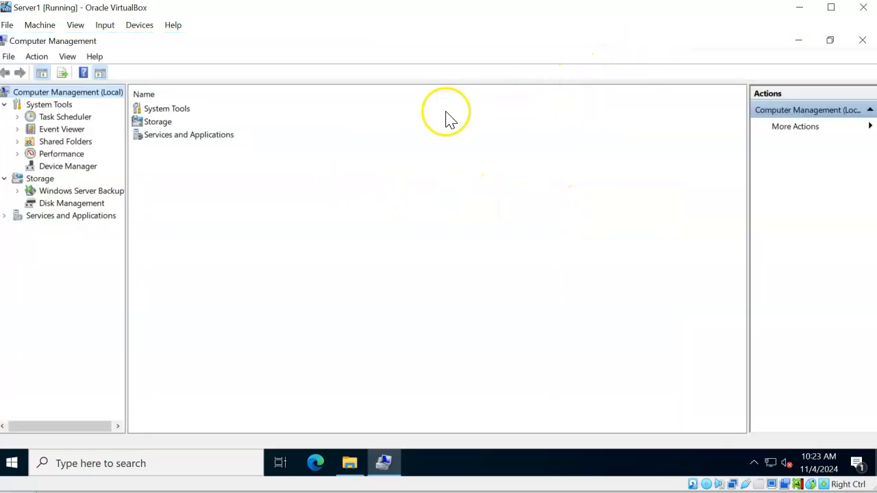
Open the Configure Shadow Copies dialog for Shared Folders under System Tools.
{"action": "left_click", "coordinate": [17, 142]}
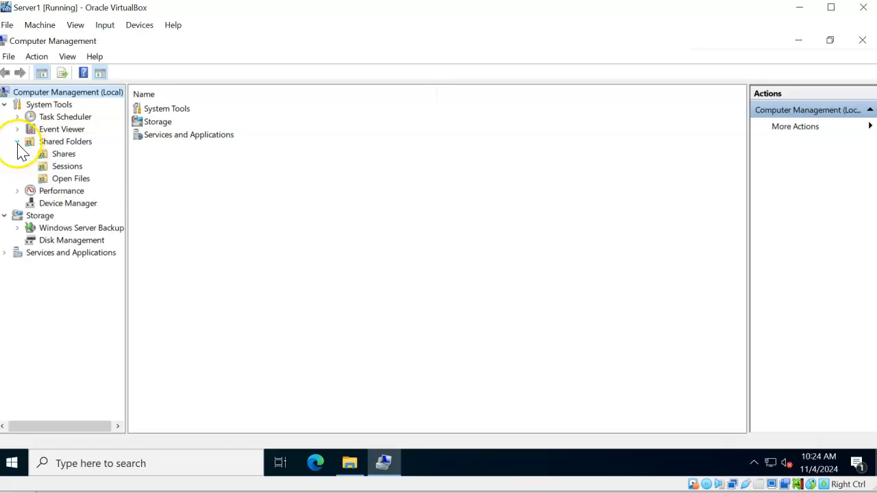
{"action": "right_click", "coordinate": [64, 142]}
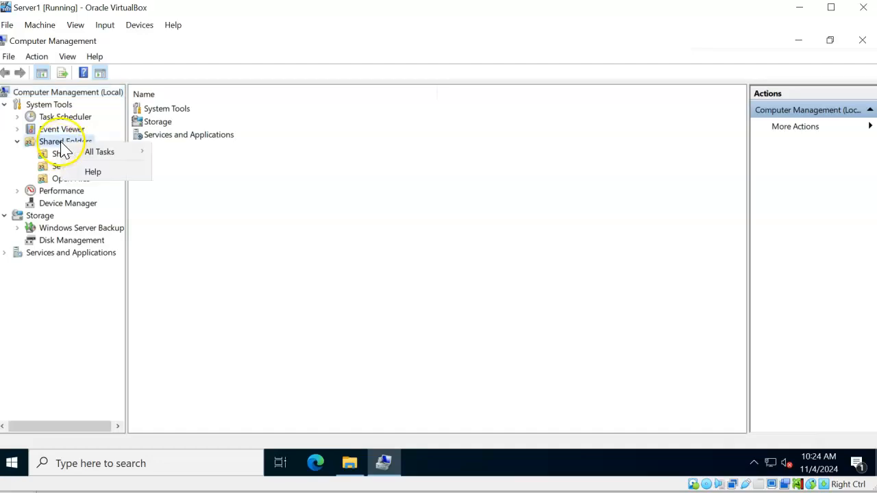
{"action": "mouse_move", "coordinate": [90, 155]}
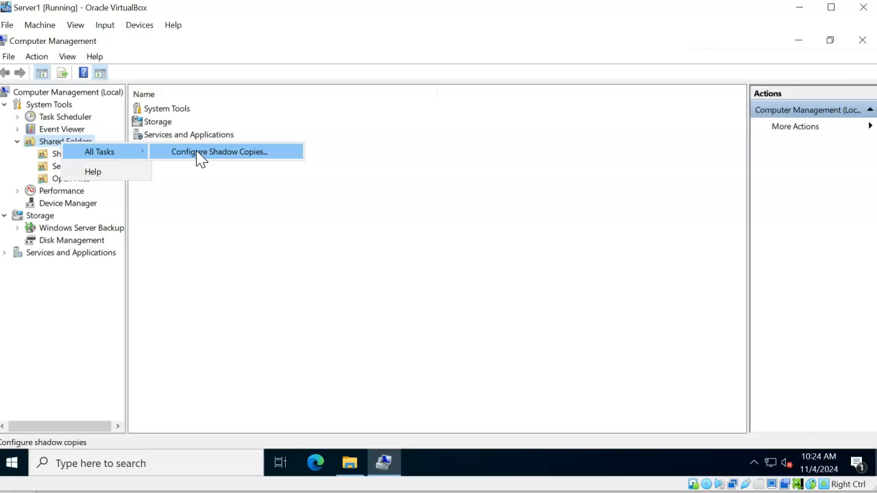
{"action": "left_click", "coordinate": [199, 153]}
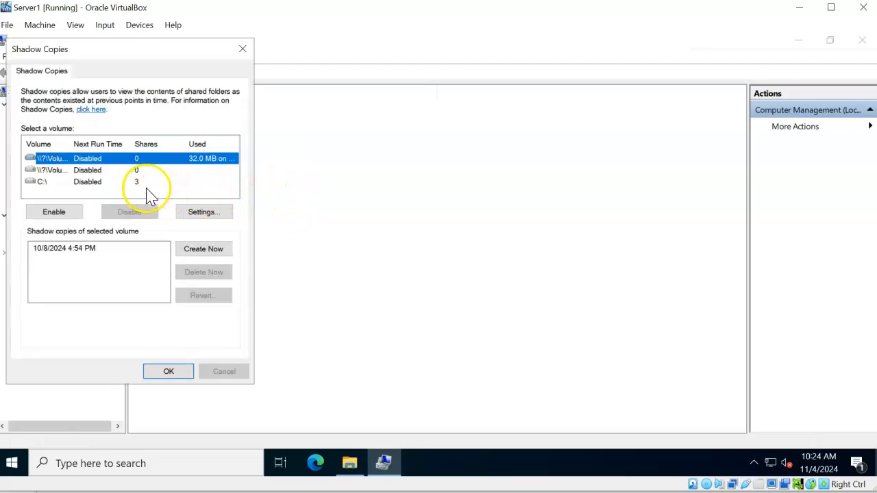
Enable shadow copies on the C:\ volume with the default schedule and settings.
{"action": "left_click", "coordinate": [127, 182]}
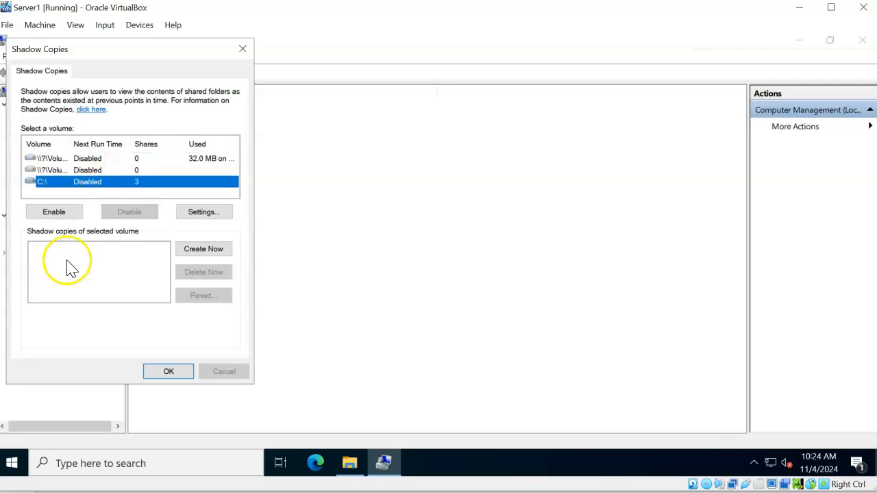
{"action": "left_click", "coordinate": [54, 217]}
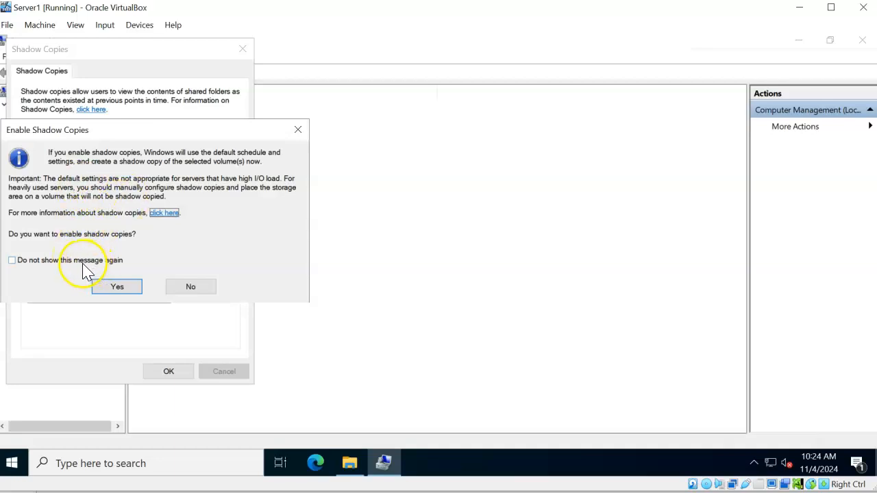
{"action": "left_click", "coordinate": [109, 285]}
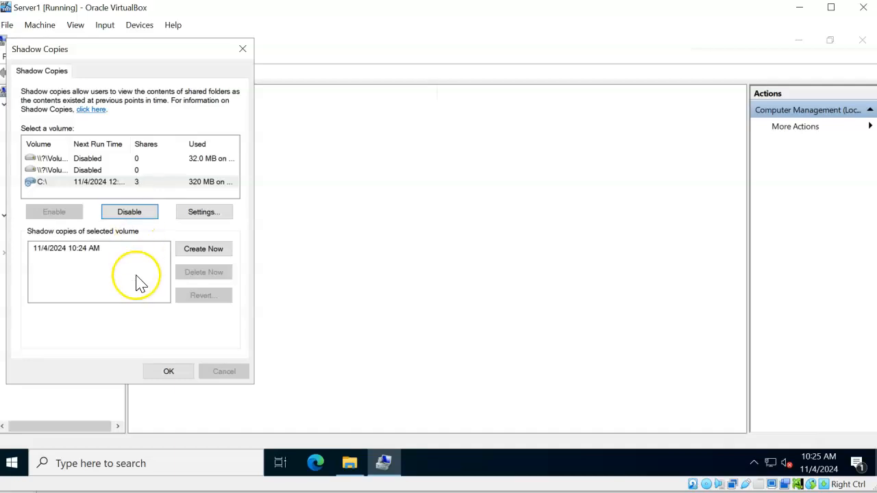
Review the C:\ volume's shadow copy storage limit and scheduled run times, then accept the settings and close the Shadow Copies dialog.
{"action": "left_click", "coordinate": [208, 214]}
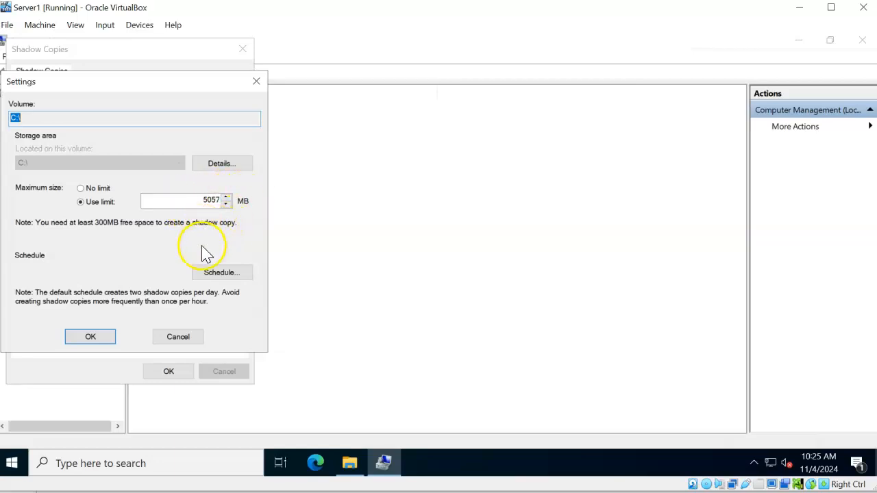
{"action": "left_click", "coordinate": [219, 273]}
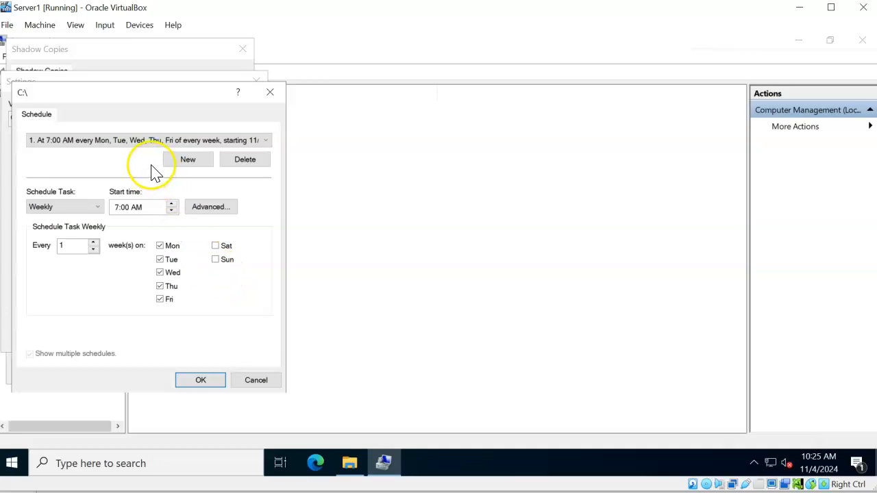
{"action": "left_click", "coordinate": [134, 141]}
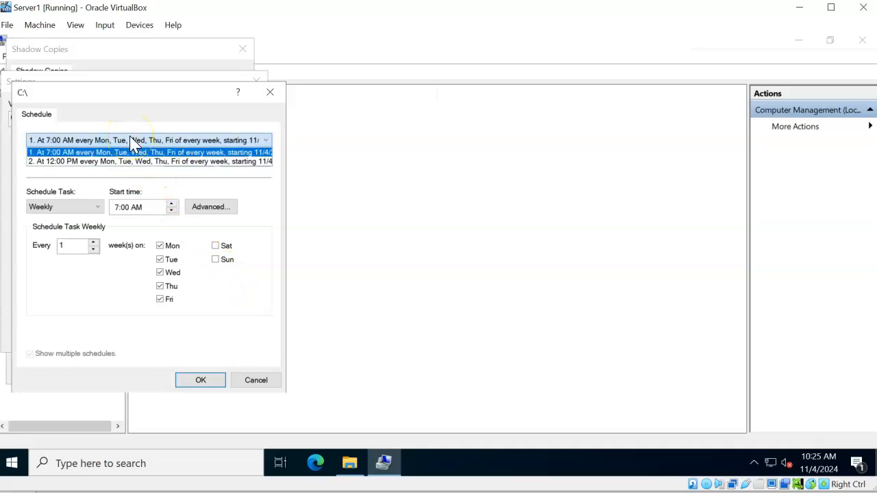
{"action": "left_click", "coordinate": [114, 254]}
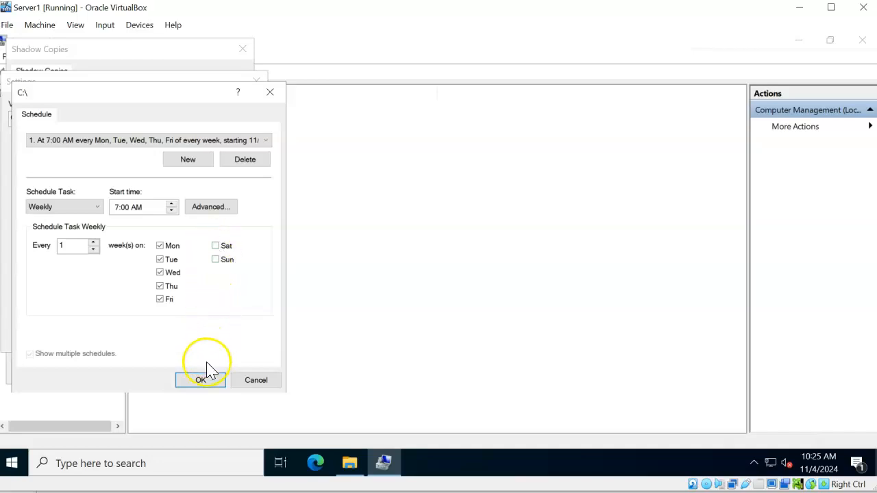
{"action": "left_click", "coordinate": [206, 381]}
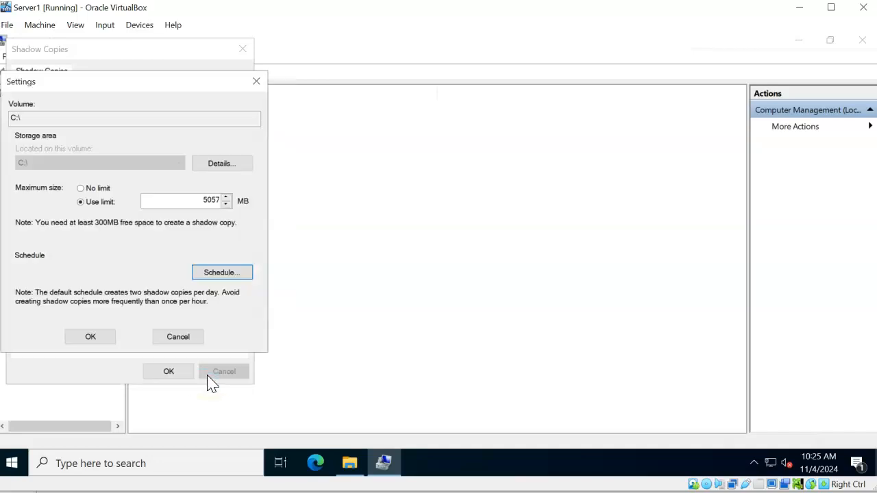
{"action": "left_click", "coordinate": [91, 337]}
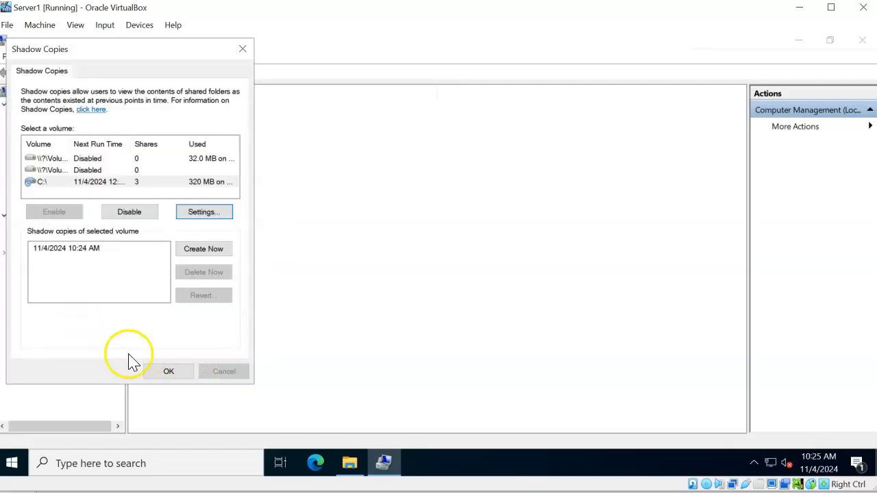
{"action": "left_click", "coordinate": [170, 378]}
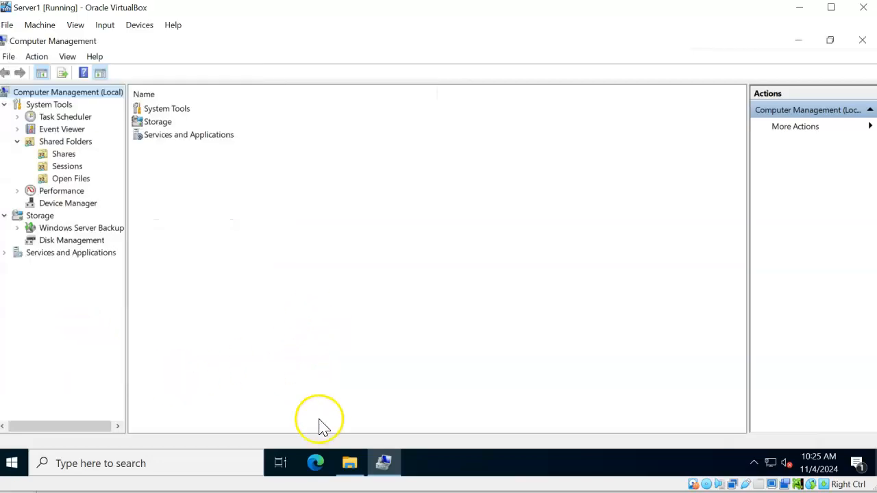
Switch to File Explorer and turn on advanced sharing for the C:\Data folder with the share name Data.
{"action": "left_click", "coordinate": [349, 463]}
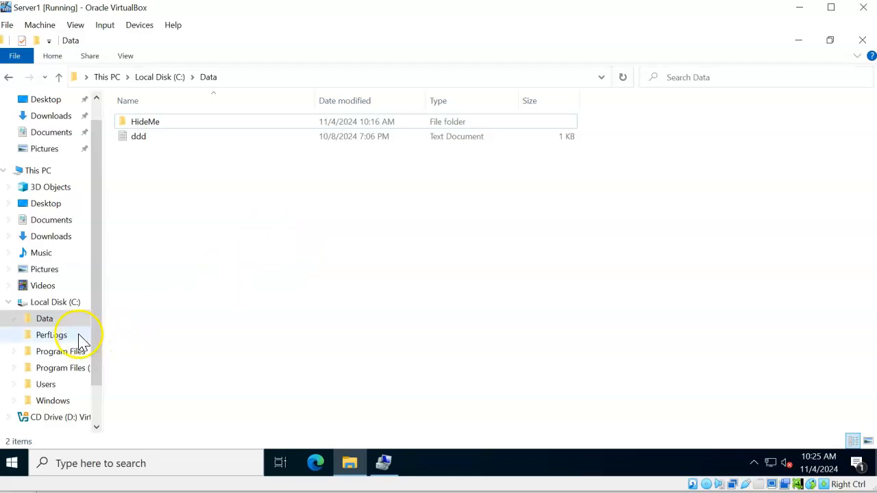
{"action": "right_click", "coordinate": [43, 322]}
{"action": "left_click", "coordinate": [74, 307]}
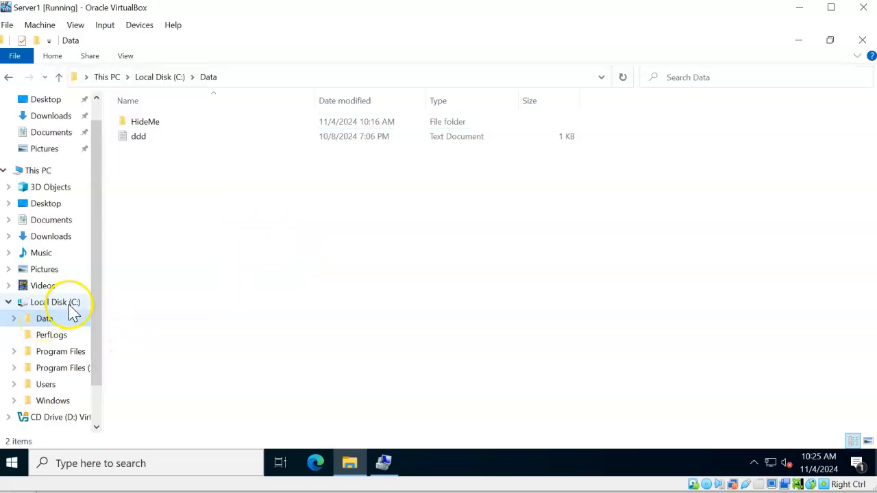
{"action": "left_click", "coordinate": [130, 141]}
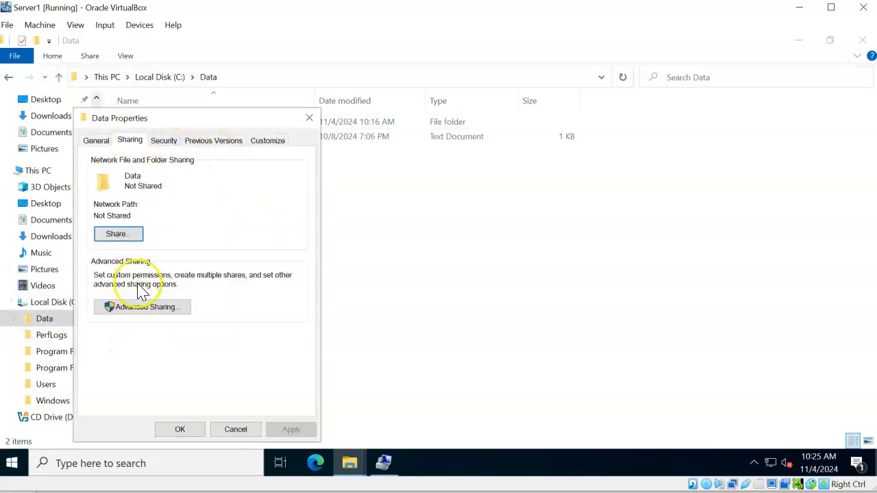
{"action": "left_click", "coordinate": [144, 306]}
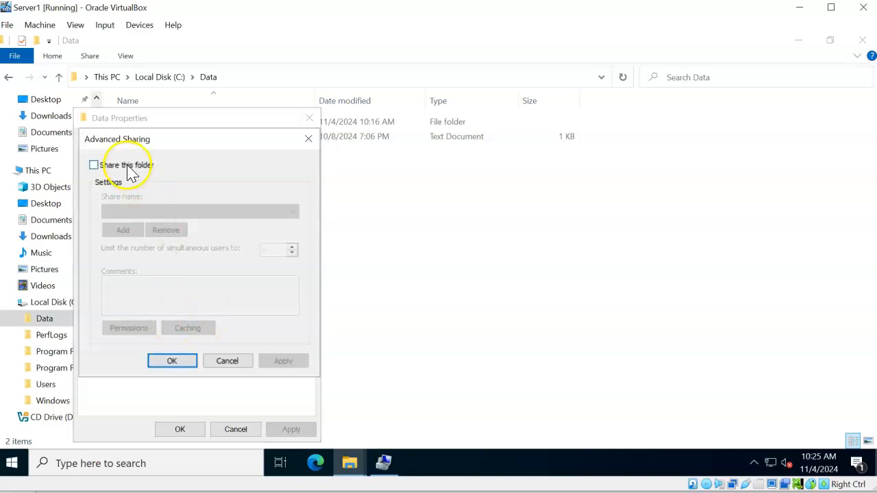
{"action": "left_click", "coordinate": [125, 170]}
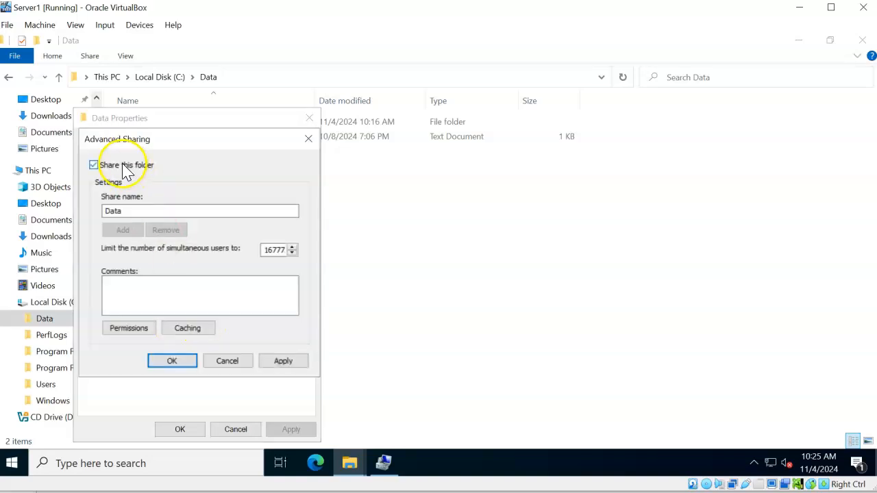
Allow Everyone Full Control in the Data share permissions and confirm the advanced sharing settings.
{"action": "left_click", "coordinate": [134, 329]}
{"action": "left_click", "coordinate": [254, 310]}
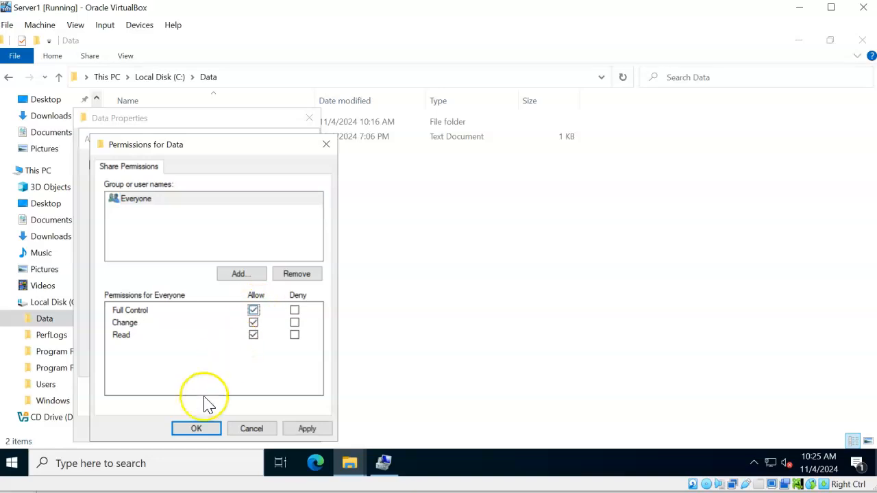
{"action": "left_click", "coordinate": [196, 428]}
{"action": "left_click", "coordinate": [173, 363]}
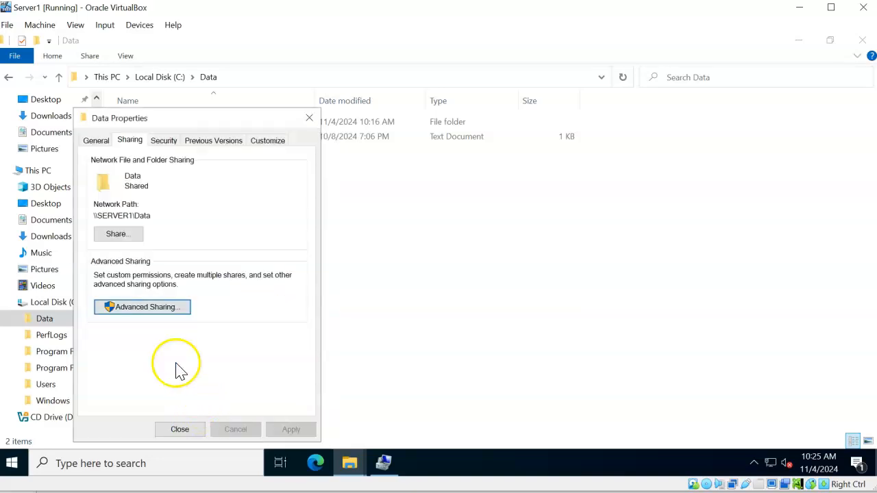
Check the Data folder's security permissions for the listed domain user and the Administrators group, then close its properties.
{"action": "left_click", "coordinate": [170, 144]}
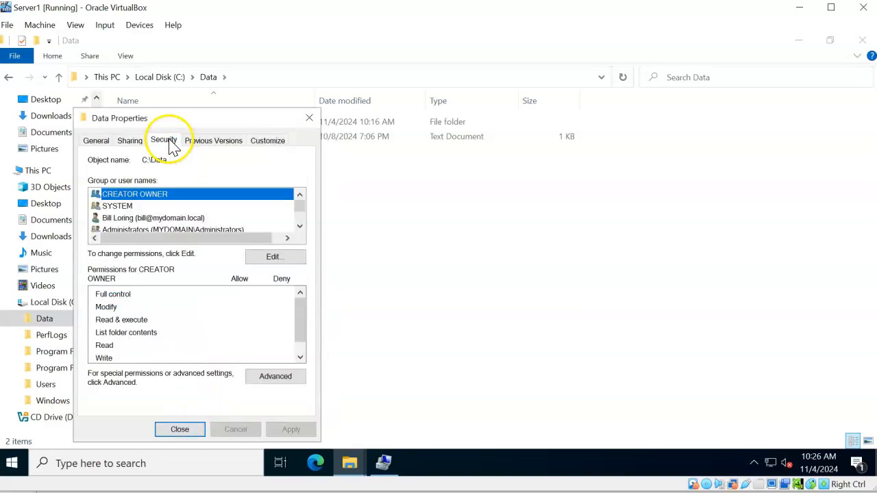
{"action": "left_click", "coordinate": [300, 226]}
{"action": "left_click", "coordinate": [223, 207]}
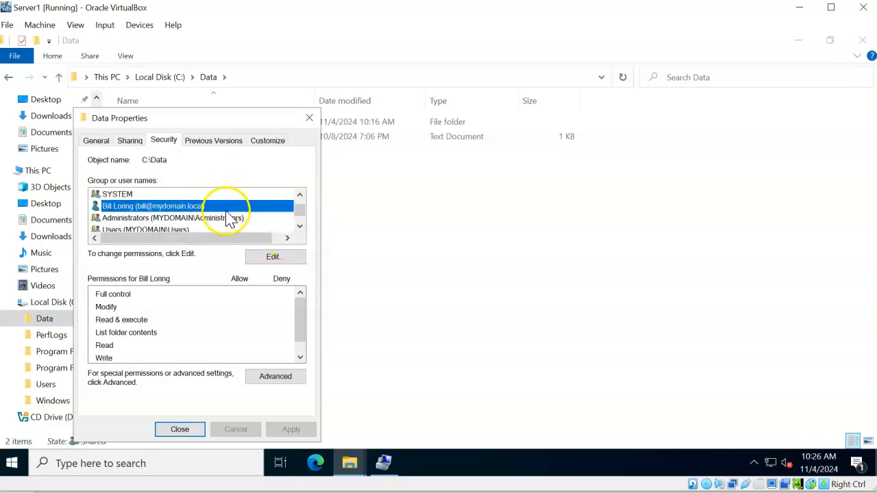
{"action": "left_click", "coordinate": [299, 226]}
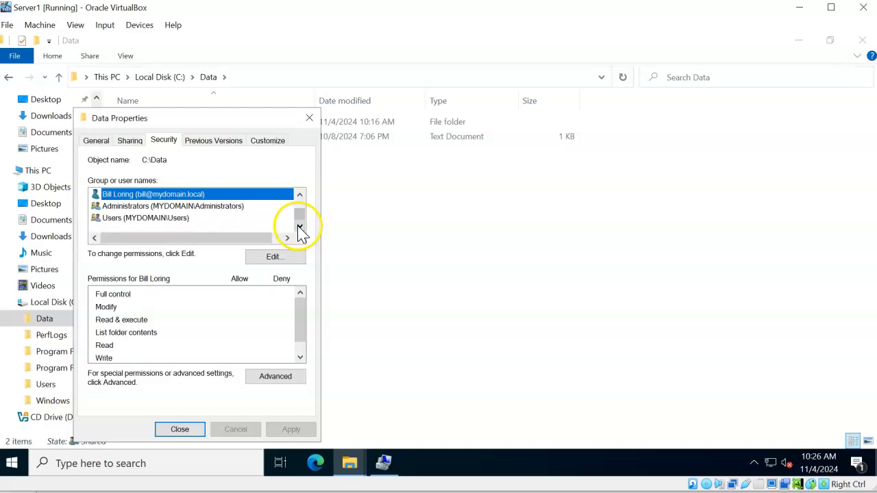
{"action": "left_click", "coordinate": [228, 207]}
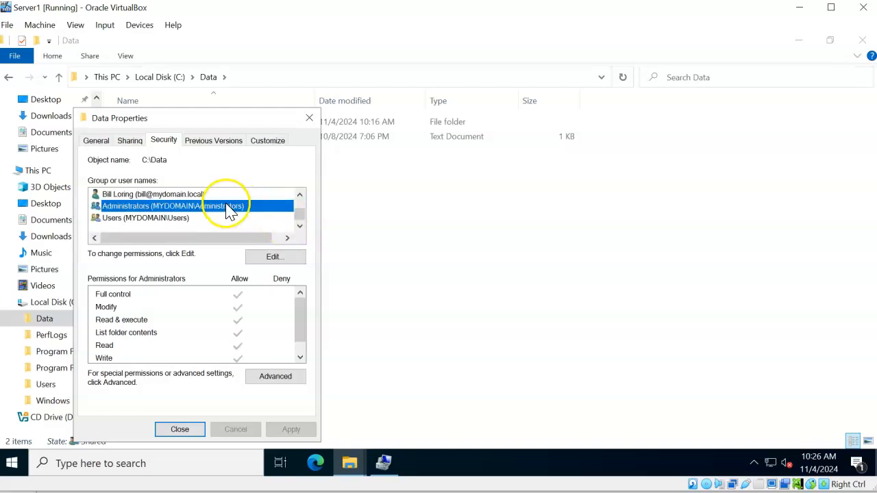
{"action": "left_click", "coordinate": [189, 430]}
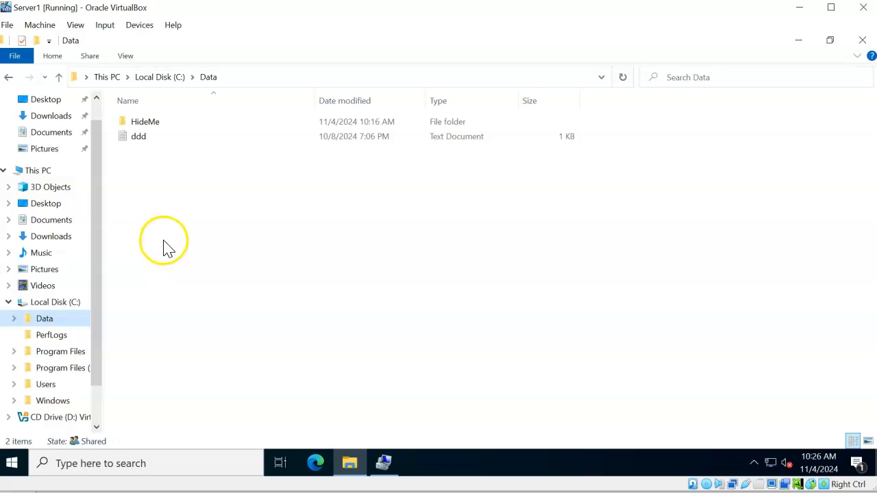
Replace the contents of the ddd text file with "This is what was in here prior to the shadow copy." and save it.
{"action": "double_click", "coordinate": [141, 146]}
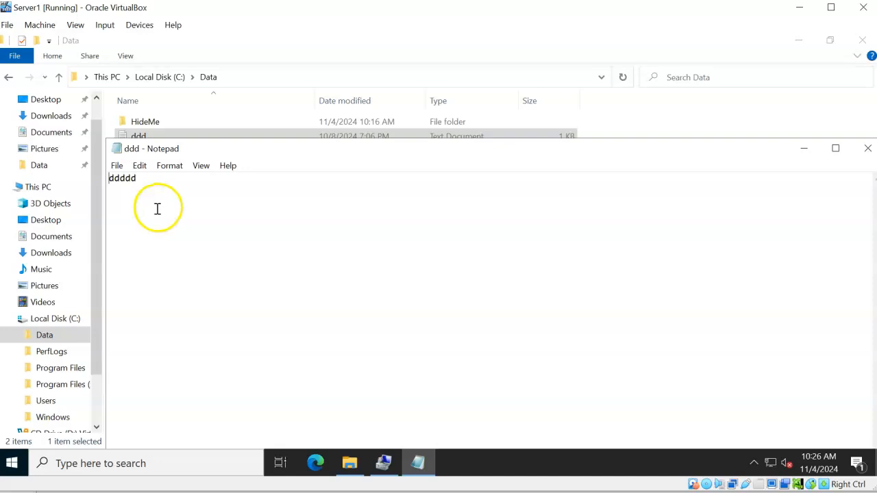
{"action": "key", "text": "ctrl+a"}
{"action": "type", "text": "This is wha"}
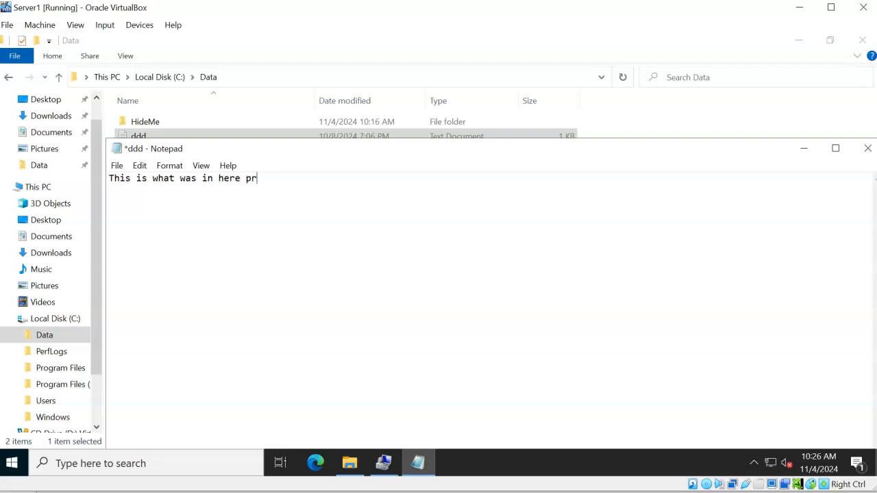
{"action": "type", "text": "o the shadow copy."}
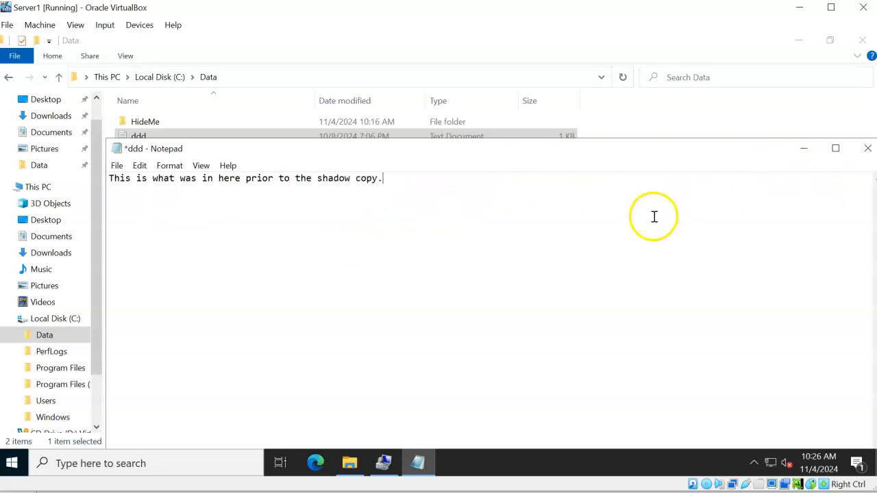
{"action": "left_click", "coordinate": [867, 149]}
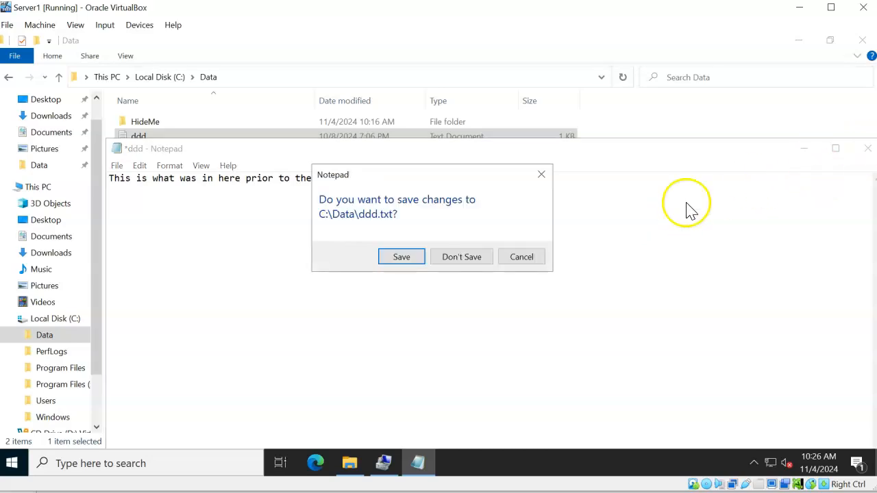
{"action": "left_click", "coordinate": [402, 257]}
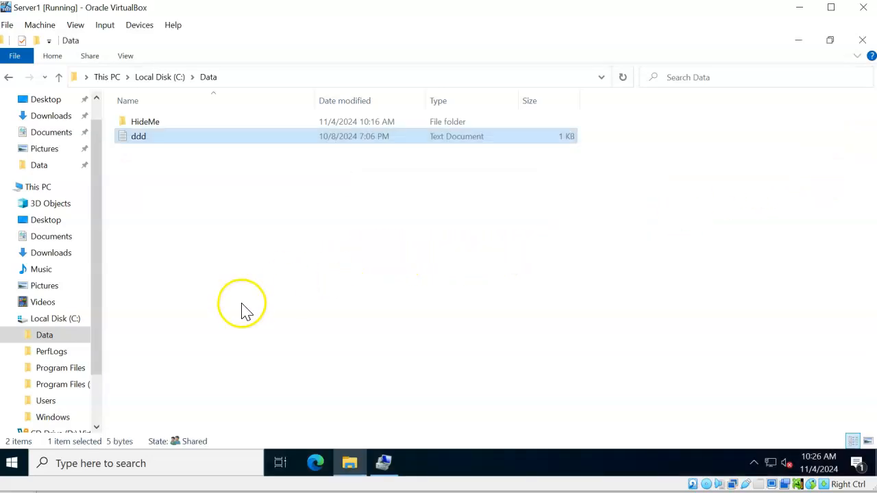
Switch to Computer Management and open the shadow copy configuration for Shared Folders.
{"action": "left_click", "coordinate": [389, 470]}
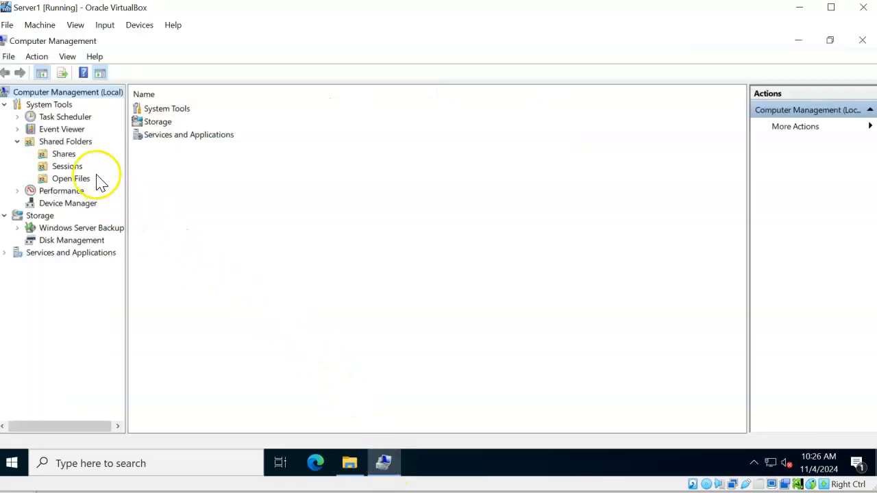
{"action": "right_click", "coordinate": [61, 142]}
{"action": "mouse_move", "coordinate": [87, 152]}
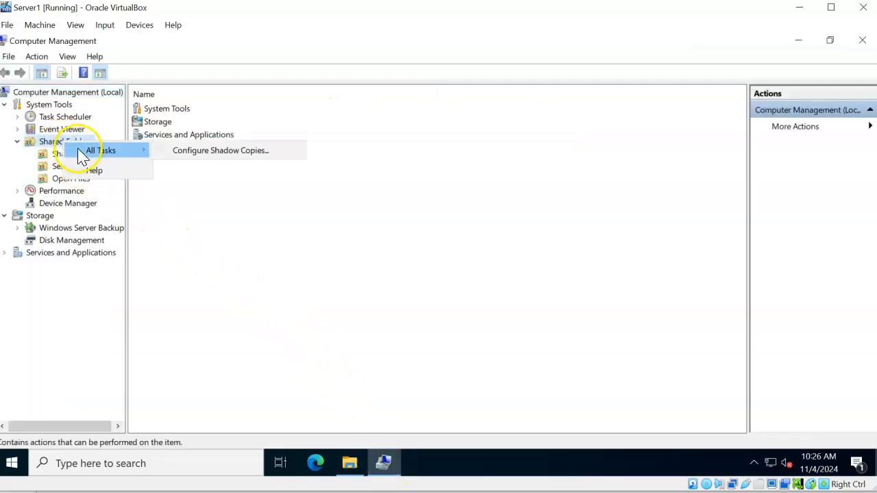
{"action": "left_click", "coordinate": [227, 152]}
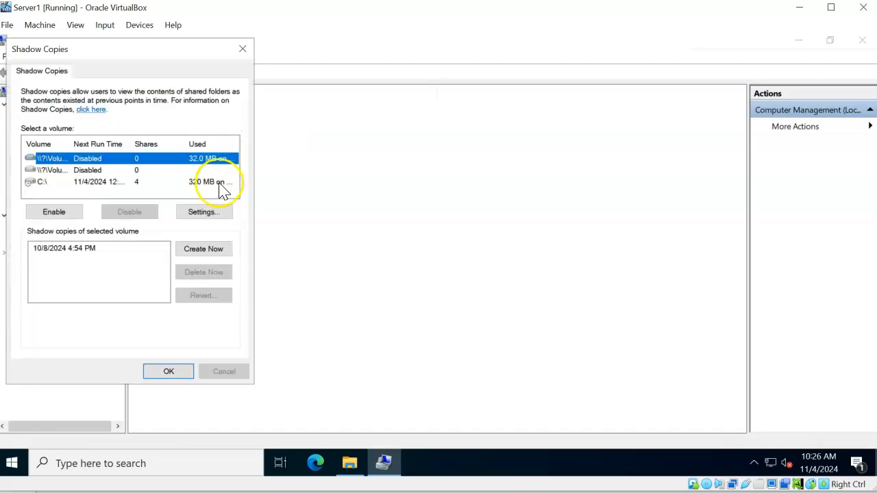
Delete the 10/8/2024 4:54 PM shadow copy of the first listed volume and create a new one.
{"action": "left_click", "coordinate": [92, 253]}
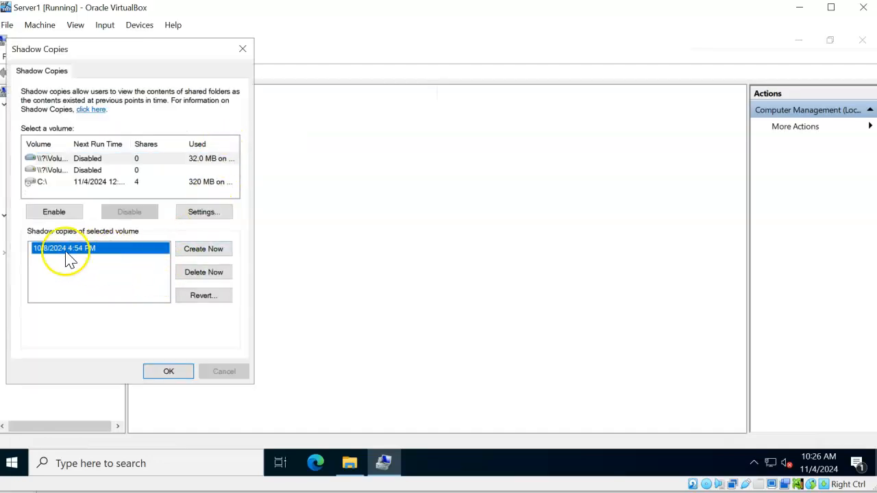
{"action": "left_click", "coordinate": [200, 274]}
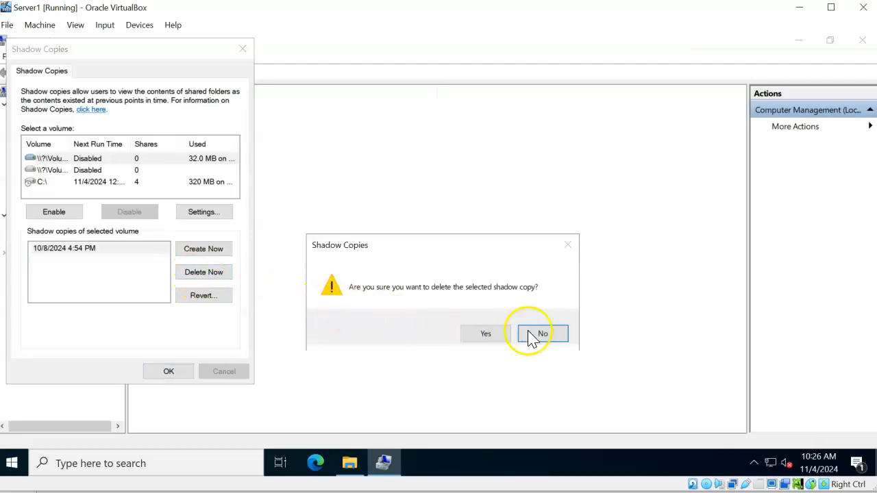
{"action": "left_click", "coordinate": [504, 335]}
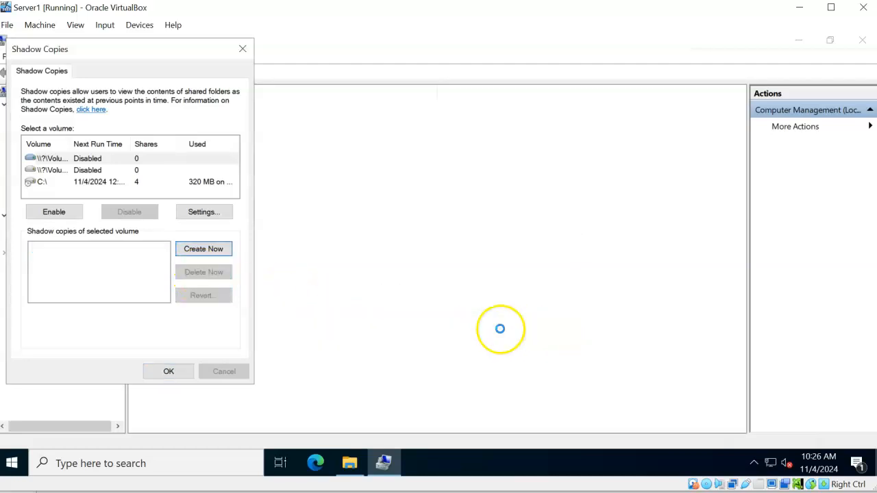
{"action": "left_click", "coordinate": [206, 250]}
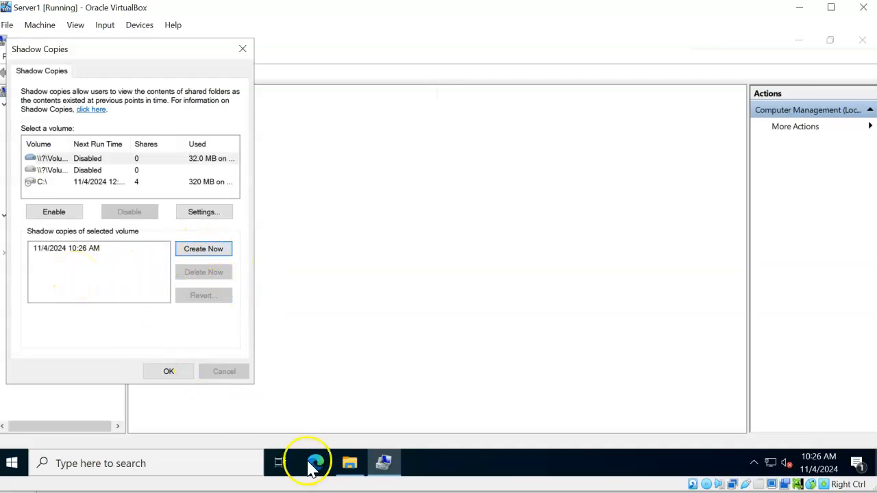
In File Explorer, edit the ddd text file to read "This is what was in here after the shadow copy.", then save and close it.
{"action": "left_click", "coordinate": [353, 468]}
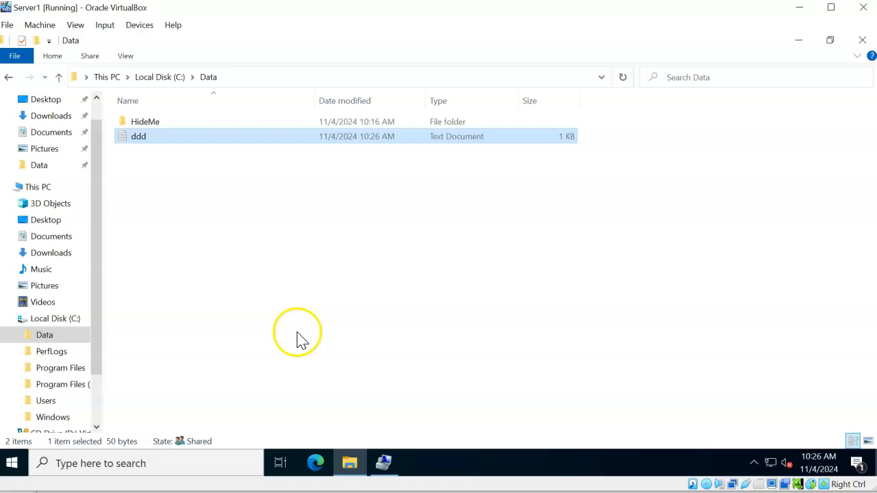
{"action": "double_click", "coordinate": [196, 141]}
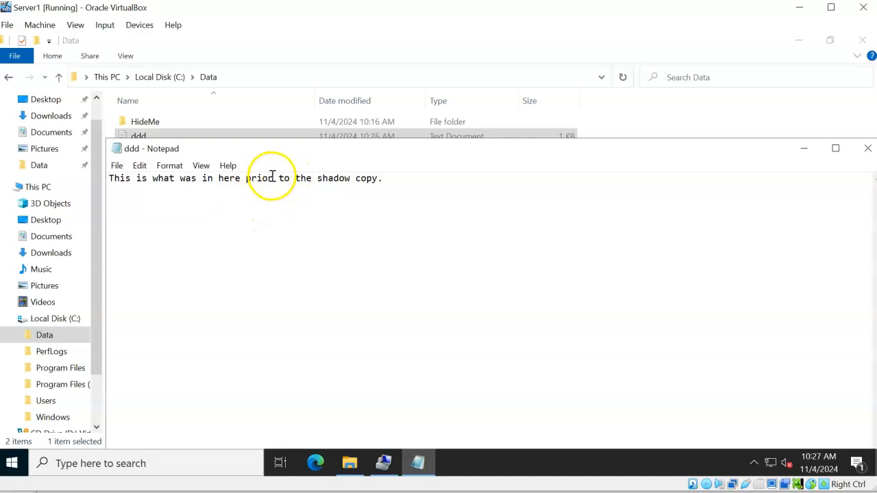
{"action": "key", "text": "BackSpace"}
{"action": "key", "text": "BackSpace"}
{"action": "key", "text": "BackSpace"}
{"action": "key", "text": "BackSpace"}
{"action": "key", "text": "BackSpace"}
{"action": "key", "text": "BackSpace"}
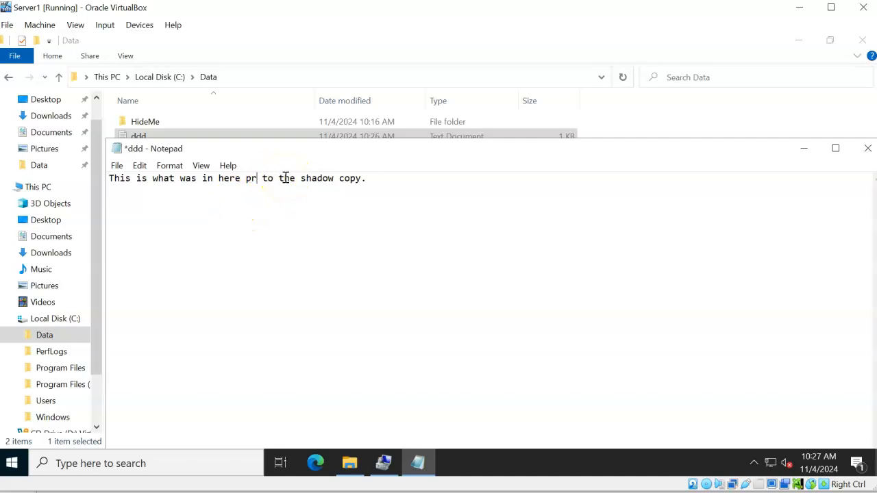
{"action": "key", "text": "Delete"}
{"action": "key", "text": "BackSpace"}
{"action": "type", "text": "after"}
{"action": "key", "text": "ctrl+s"}
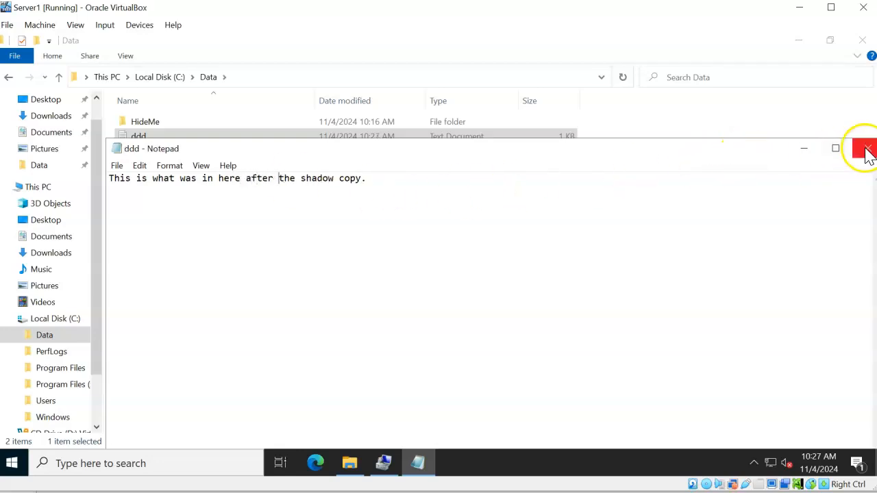
{"action": "left_click", "coordinate": [867, 148]}
Switch to the Windows 11 virtual machine and open the Data share on \\server1 in File Explorer.
{"action": "key", "text": "alt+Tab"}
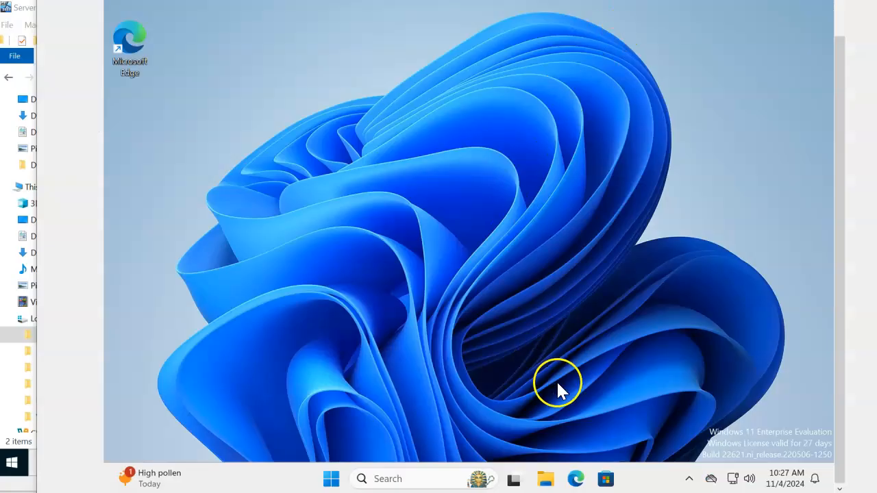
{"action": "left_click", "coordinate": [546, 479]}
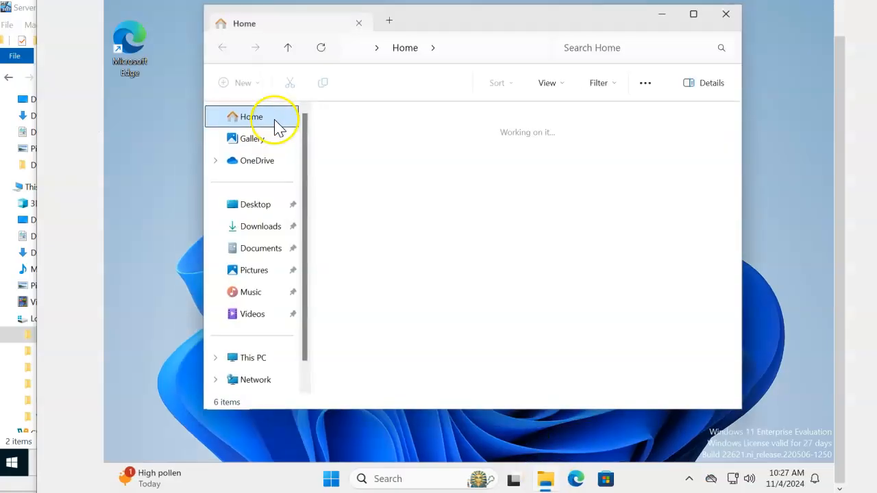
{"action": "left_click", "coordinate": [475, 46]}
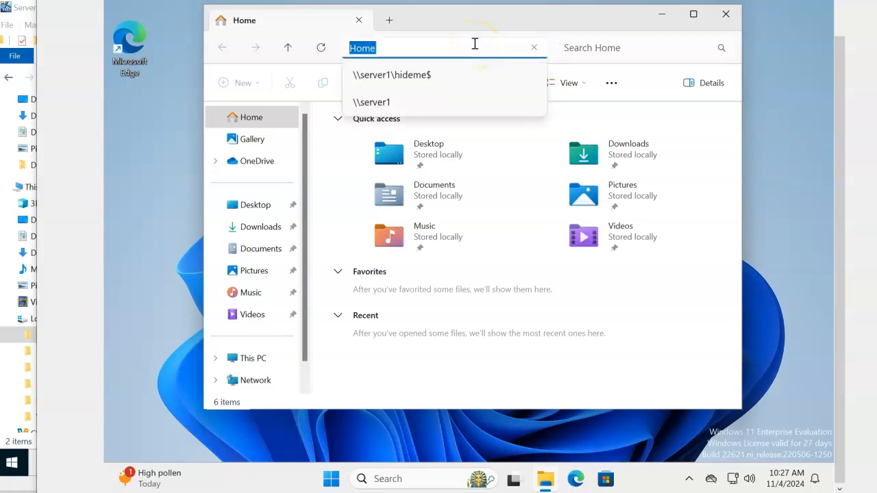
{"action": "key", "text": "Down"}
{"action": "key", "text": "Down"}
{"action": "key", "text": "Down"}
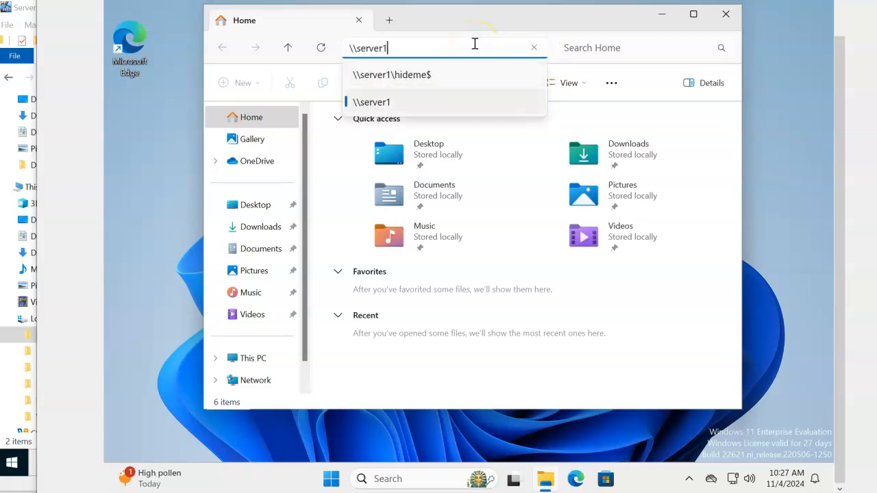
{"action": "key", "text": "Return"}
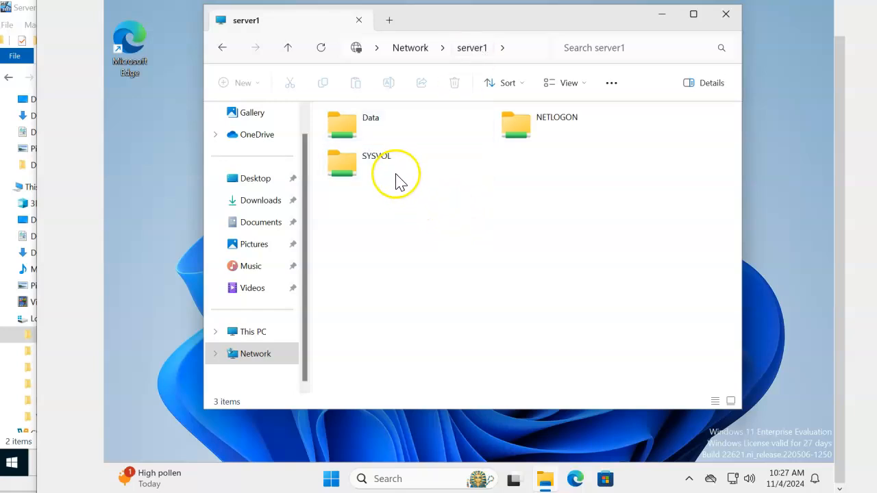
{"action": "double_click", "coordinate": [364, 132]}
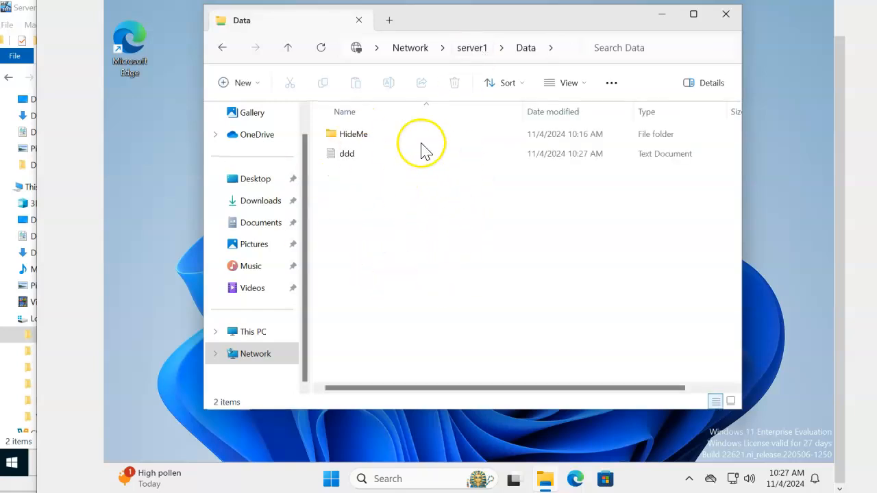
Add the line "This was added from Windows 11." to the end of the shared ddd file, save it and close it.
{"action": "left_click", "coordinate": [347, 158]}
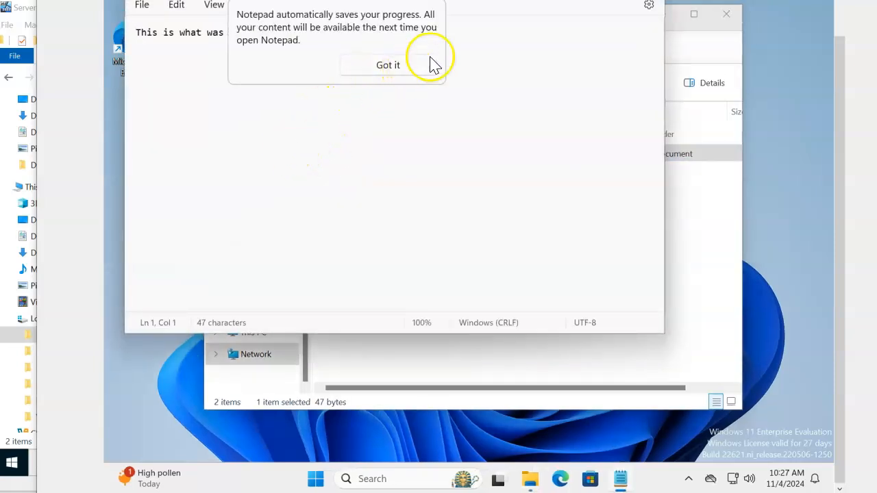
{"action": "left_click", "coordinate": [407, 66]}
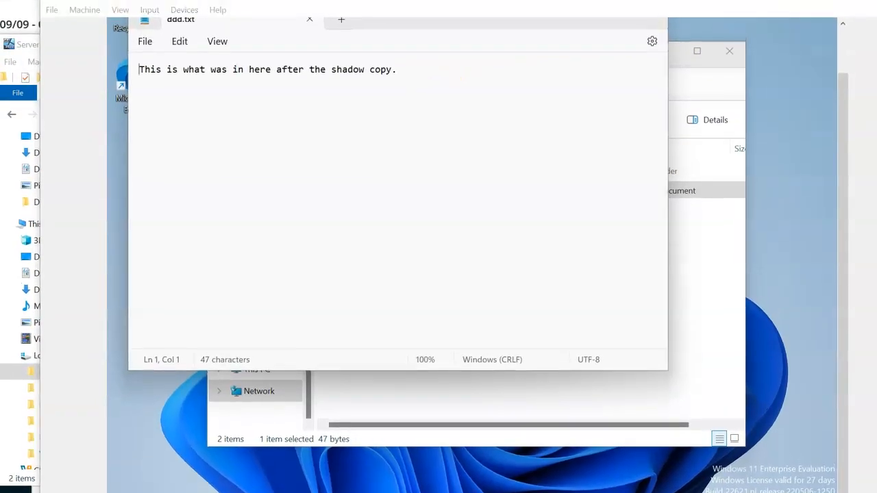
{"action": "left_click", "coordinate": [410, 72]}
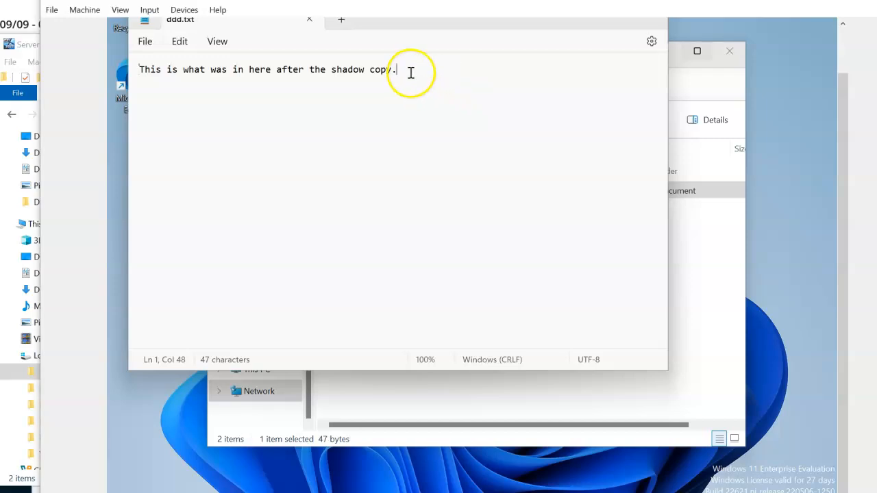
{"action": "key", "text": "Return"}
{"action": "type", "text": "This w"}
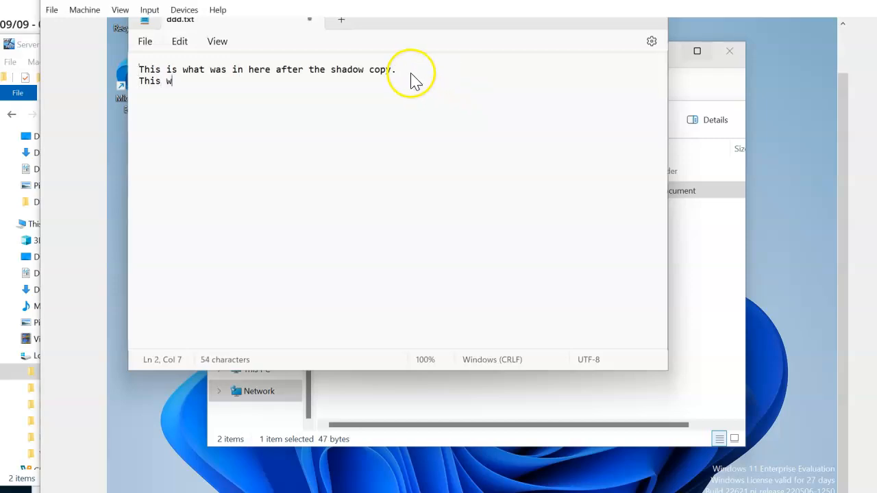
{"action": "type", "text": "as added from"}
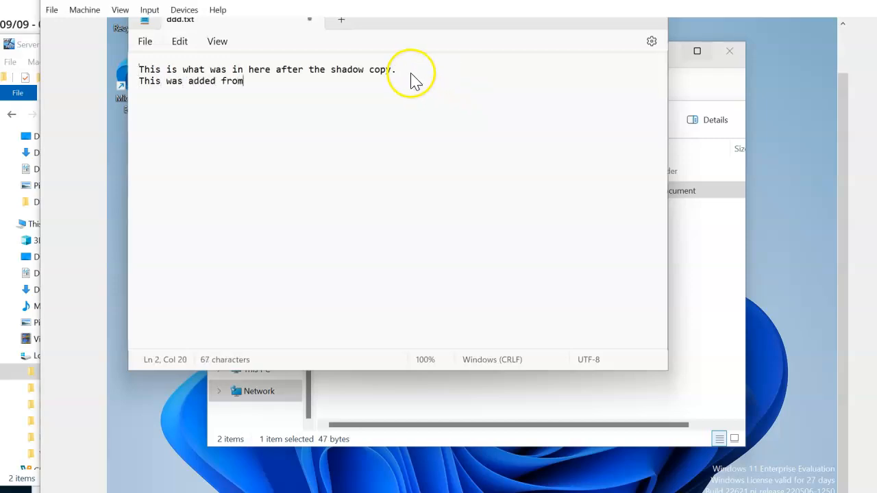
{"action": "type", "text": " Windows 11."}
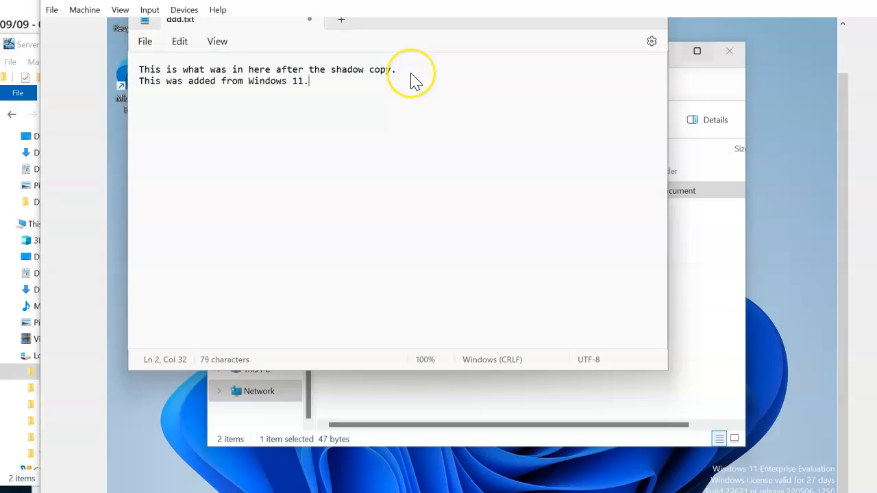
{"action": "key", "text": "ctrl+s"}
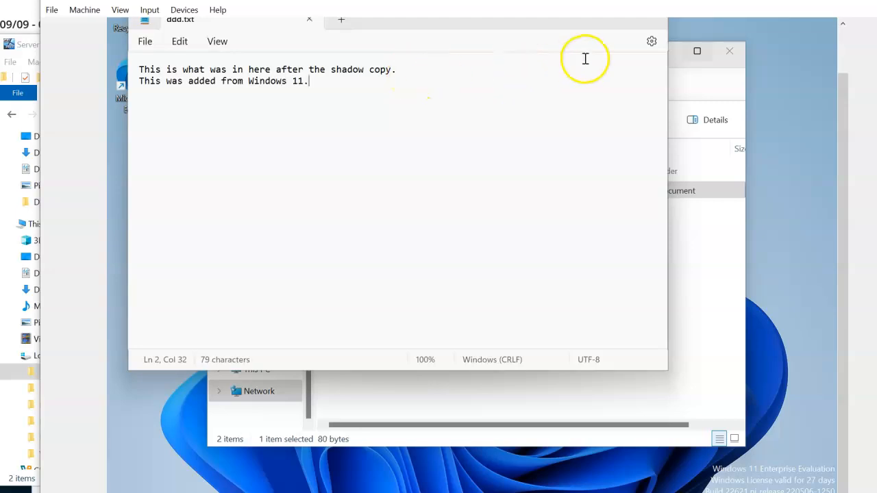
{"action": "scroll", "coordinate": [862, 72], "scroll_direction": "up", "scroll_amount": 1}
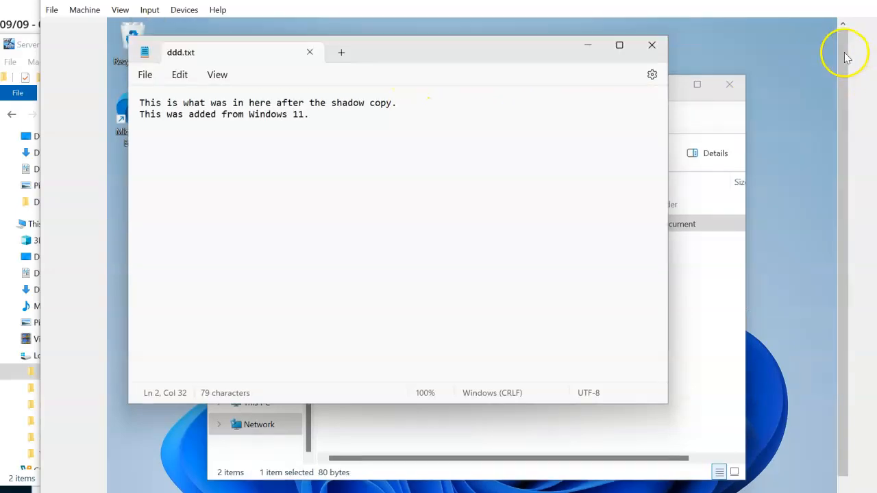
{"action": "left_click", "coordinate": [651, 47]}
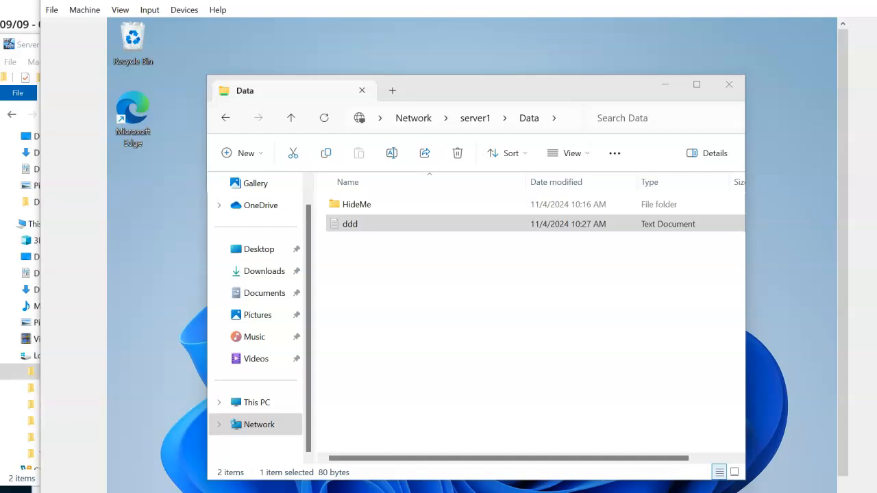
Switch back to the Server1 virtual machine and create a new shadow copy of the C:\ volume.
{"action": "key", "text": "alt+Tab"}
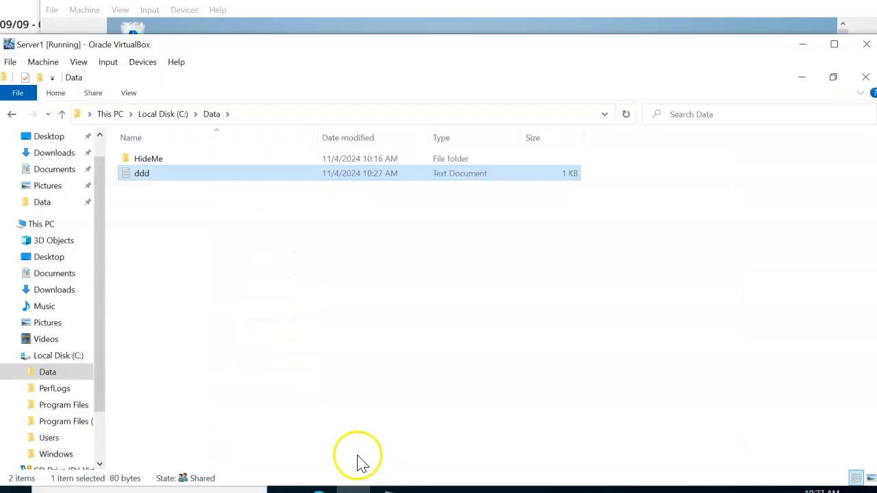
{"action": "left_click", "coordinate": [388, 490]}
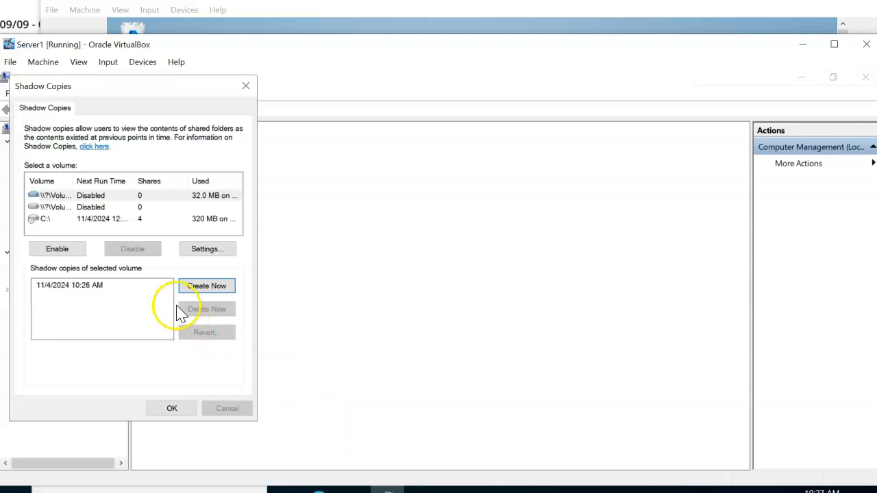
{"action": "left_click", "coordinate": [206, 292]}
{"action": "left_click", "coordinate": [126, 221]}
{"action": "left_click", "coordinate": [206, 288]}
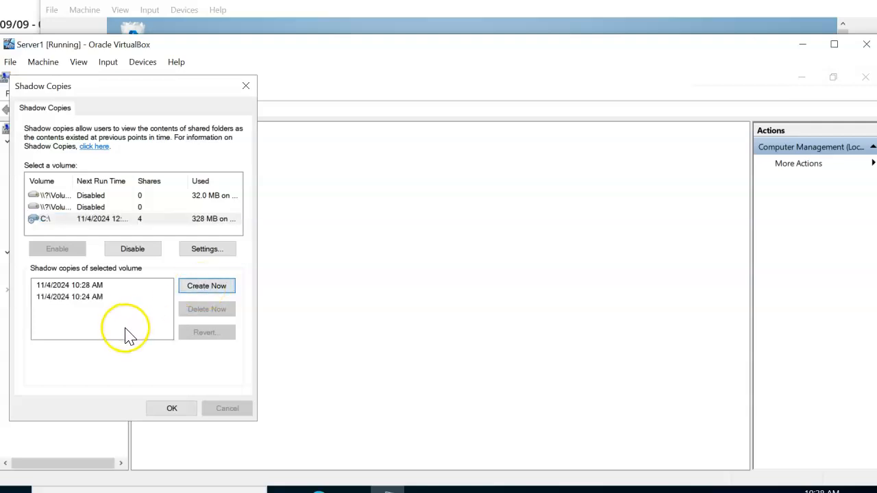
{"action": "left_click", "coordinate": [80, 299]}
{"action": "left_click", "coordinate": [78, 285]}
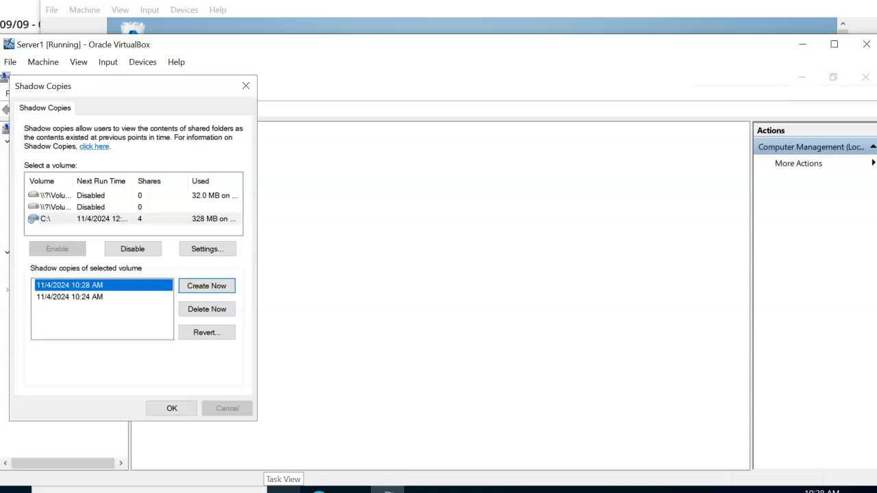
Switch to the Windows 11 virtual machine and show the previous versions of the ddd file in the Data share.
{"action": "left_click", "coordinate": [438, 491]}
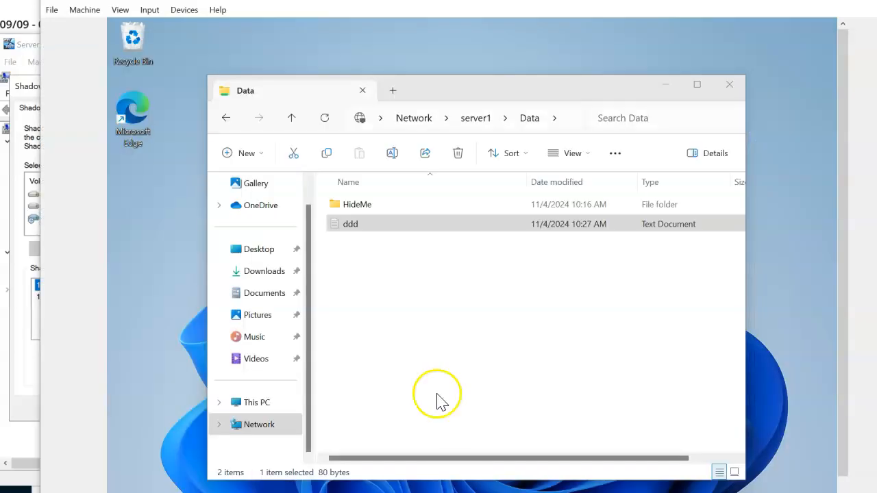
{"action": "right_click", "coordinate": [349, 228]}
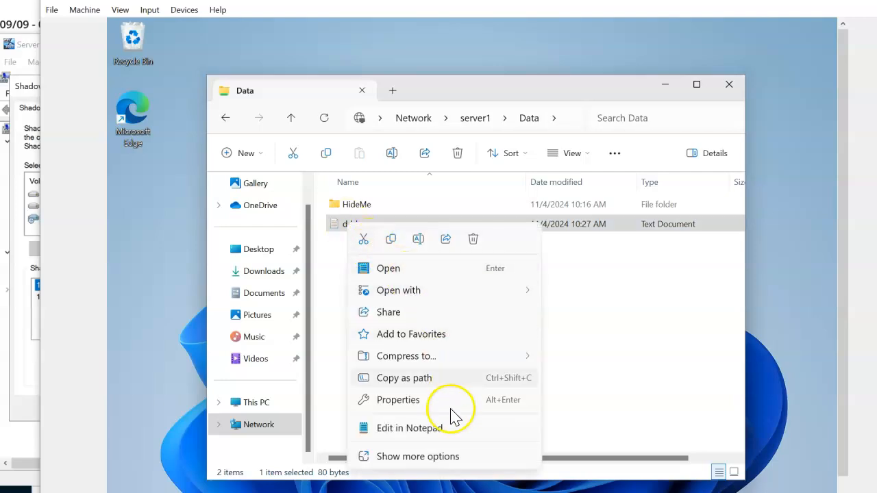
{"action": "left_click", "coordinate": [434, 457]}
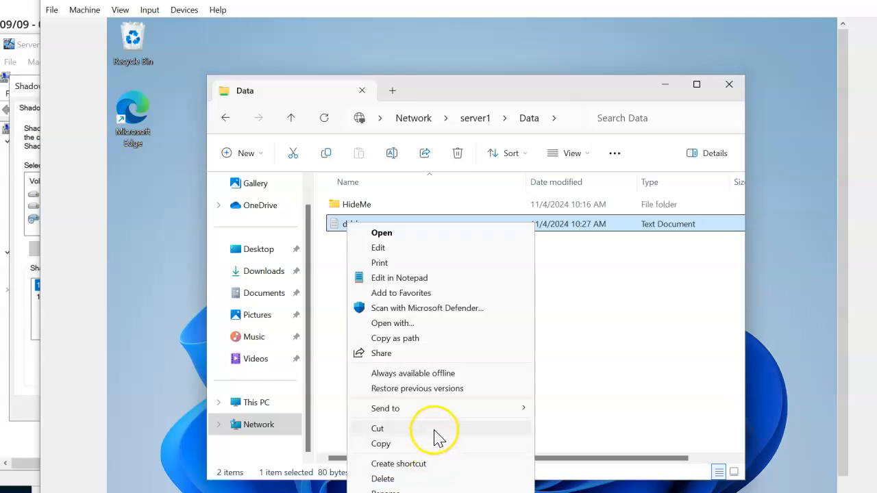
{"action": "left_click", "coordinate": [427, 391]}
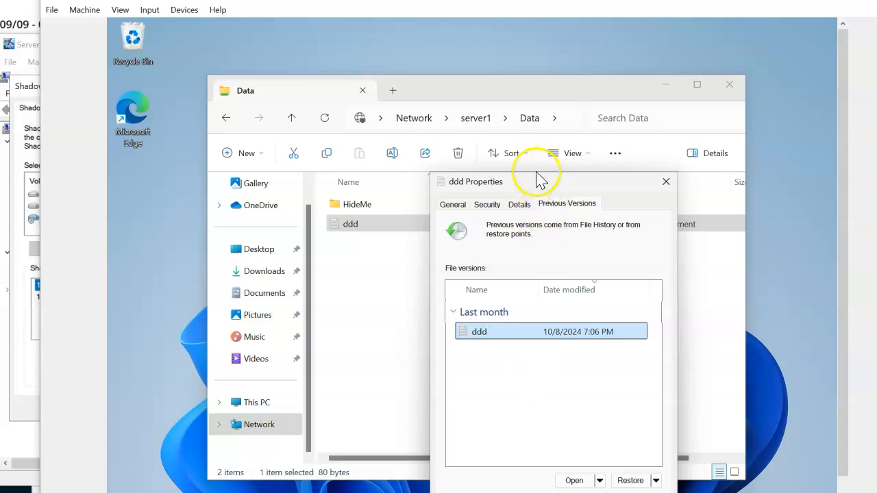
{"action": "left_click_drag", "start_coordinate": [539, 179], "coordinate": [482, 116]}
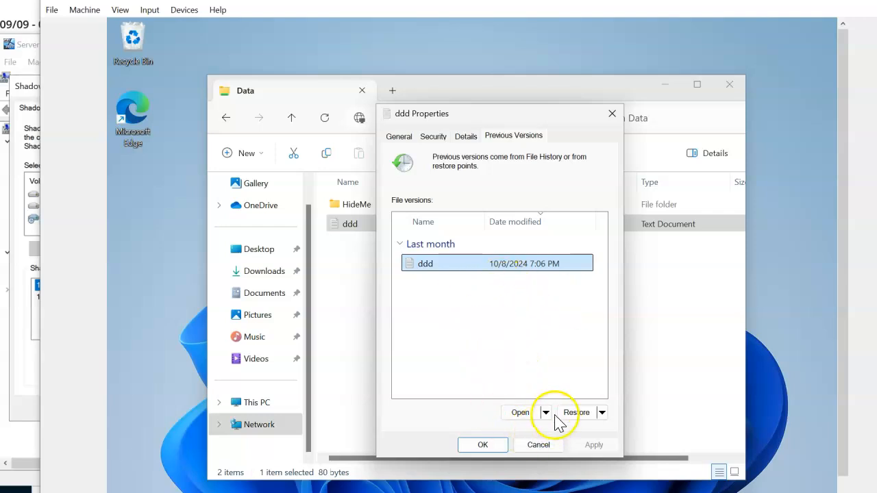
View the contents of the 10/8/2024 previous version of ddd, and check its restore confirmation without restoring the file.
{"action": "left_click", "coordinate": [522, 413]}
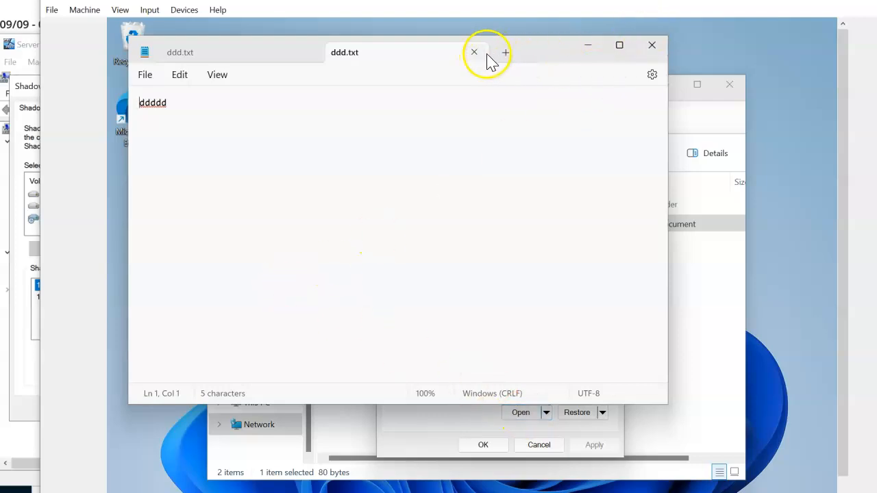
{"action": "left_click", "coordinate": [648, 46]}
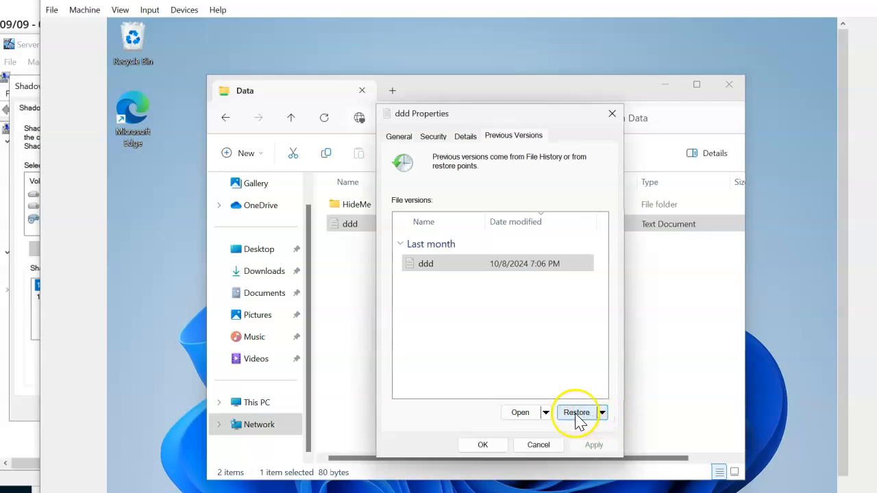
{"action": "left_click", "coordinate": [584, 413]}
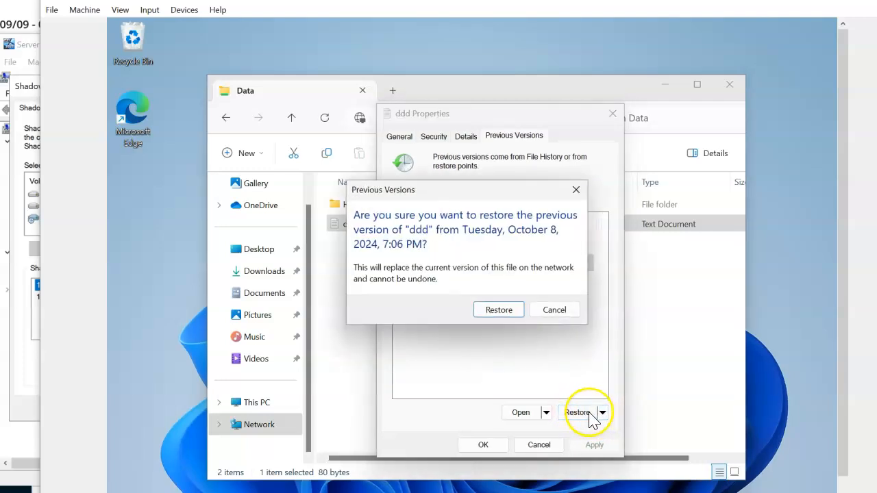
{"action": "left_click", "coordinate": [555, 311]}
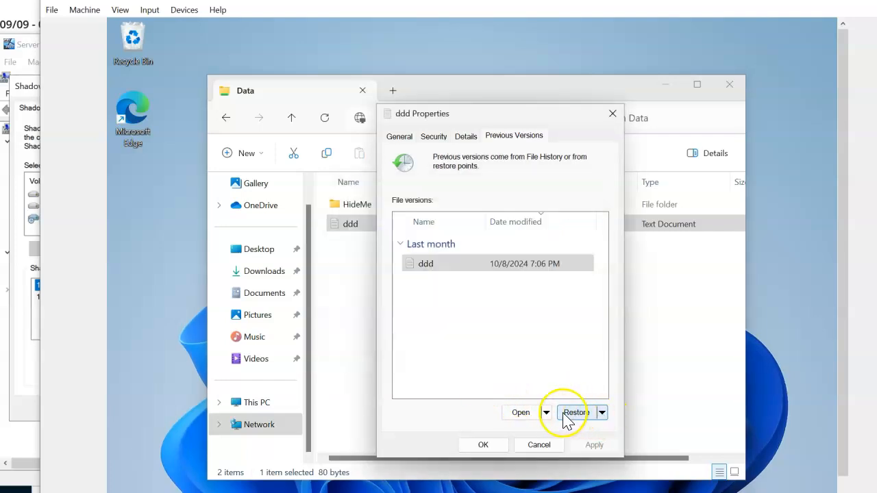
Open the previous version of ddd and save it as a text document named "ddd_prior to shadow copy" in the Data share.
{"action": "left_click", "coordinate": [517, 413]}
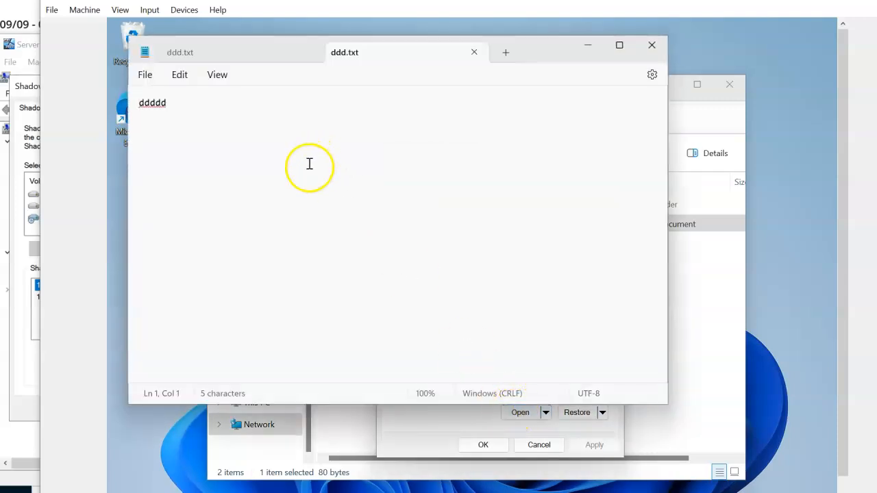
{"action": "left_click", "coordinate": [310, 53]}
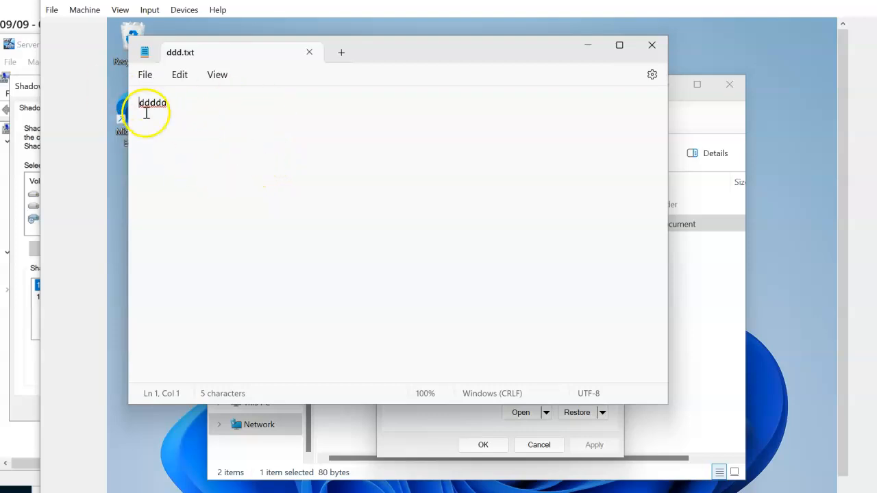
{"action": "left_click", "coordinate": [141, 78]}
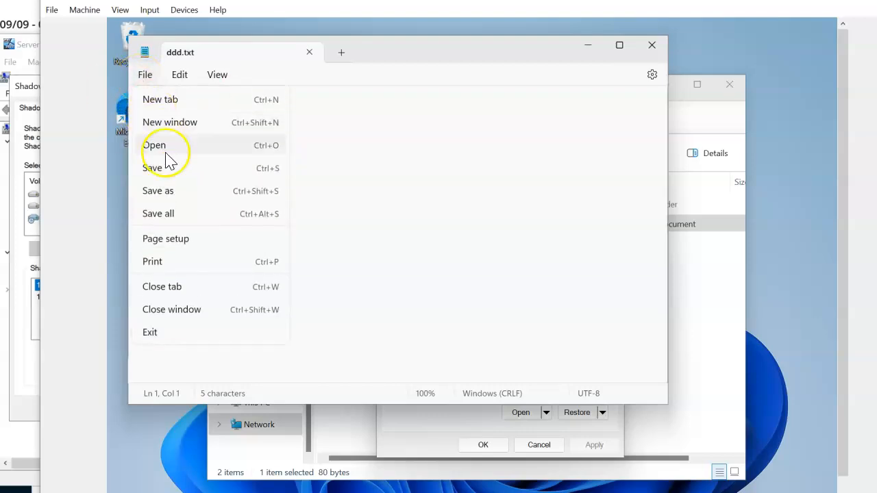
{"action": "left_click", "coordinate": [171, 192]}
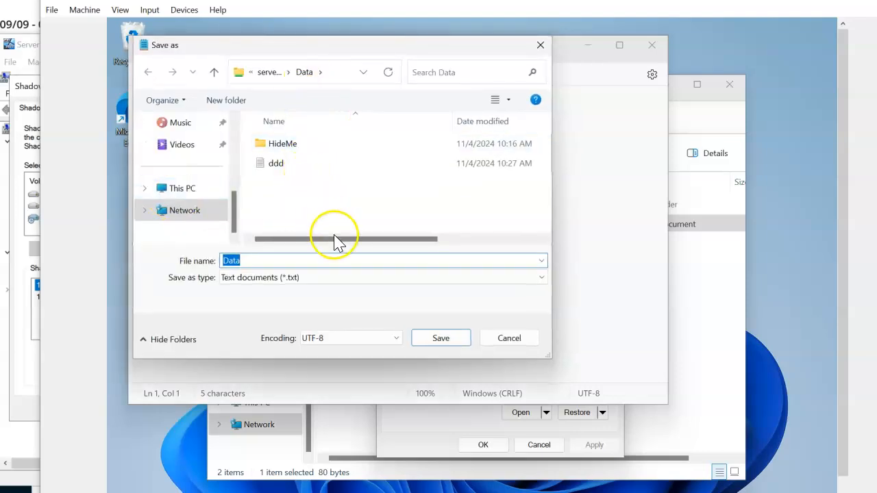
{"action": "type", "text": "ddd"}
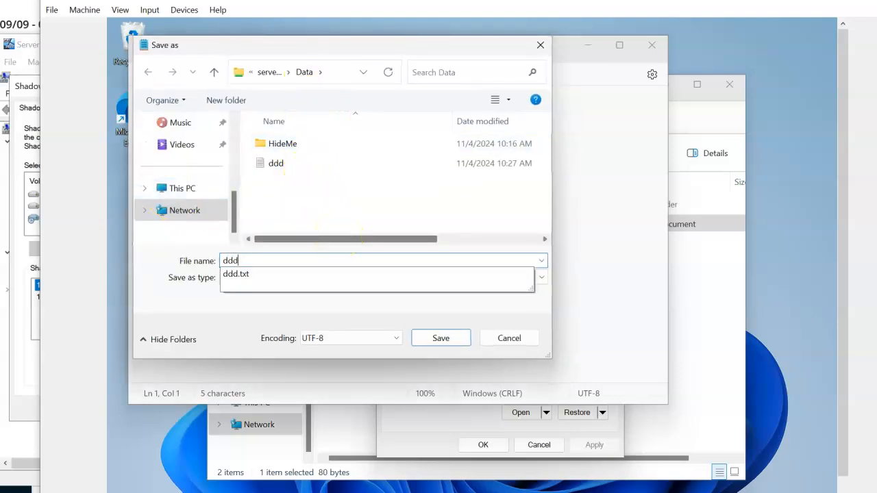
{"action": "type", "text": "_prior to shadow copy"}
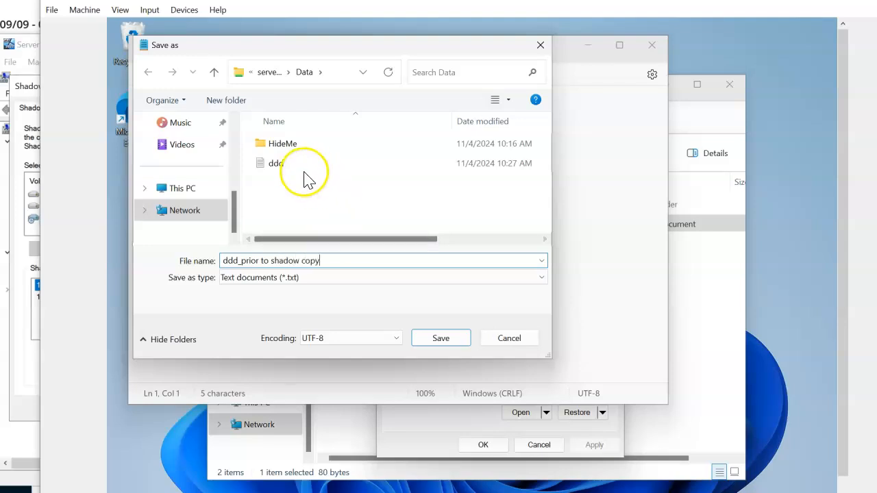
{"action": "left_click", "coordinate": [440, 338]}
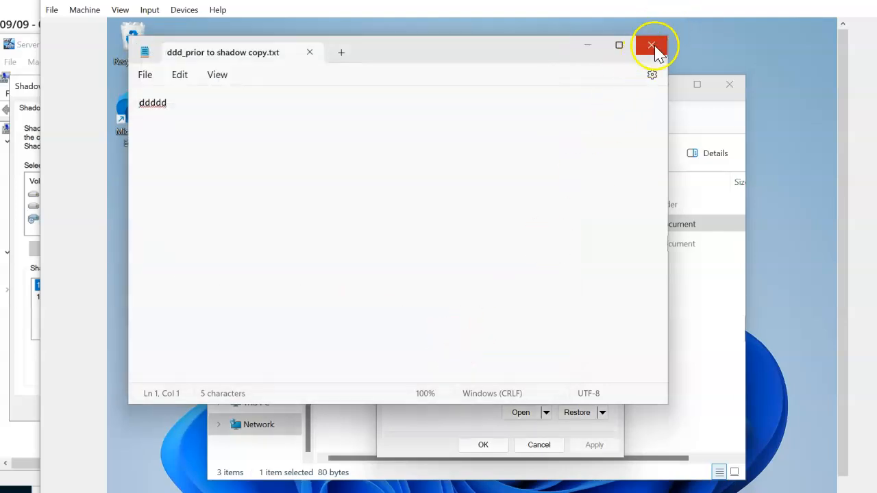
Close the saved text file, dismiss the ddd properties without changes and close the Data share window.
{"action": "left_click", "coordinate": [652, 44]}
{"action": "left_click", "coordinate": [538, 445]}
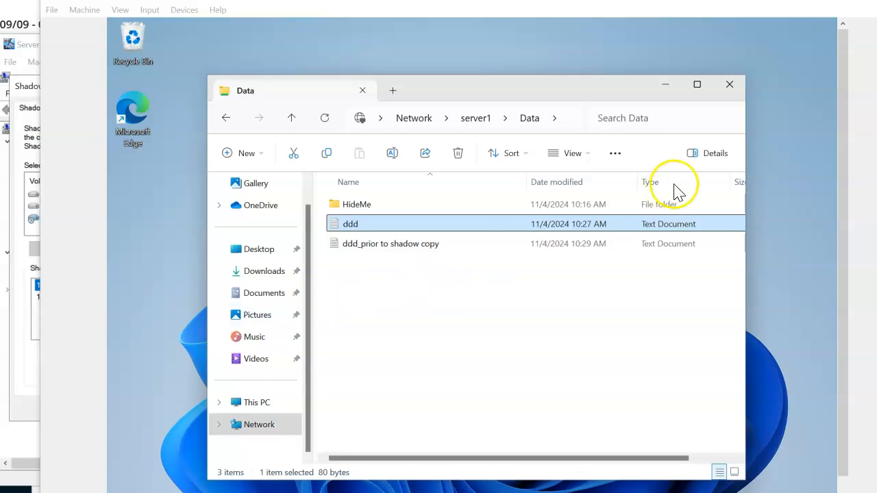
{"action": "left_click", "coordinate": [727, 87]}
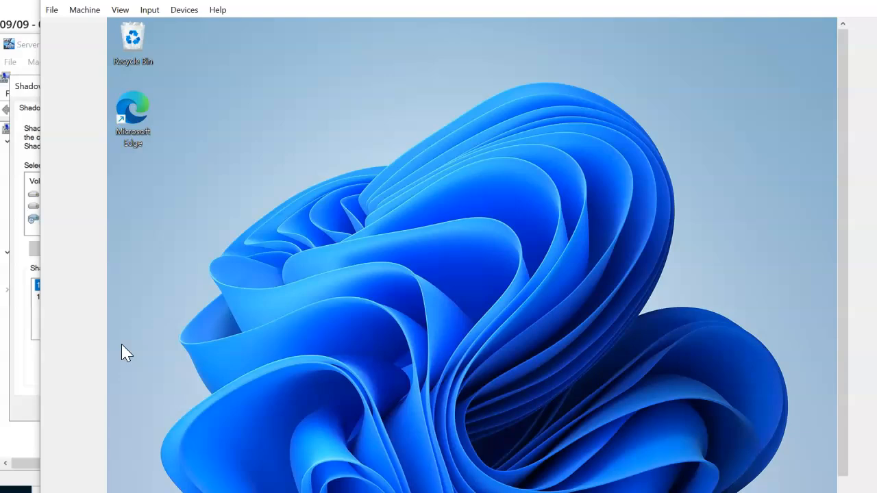
{"action": "left_click", "coordinate": [292, 351]}
{"action": "left_click", "coordinate": [123, 409]}
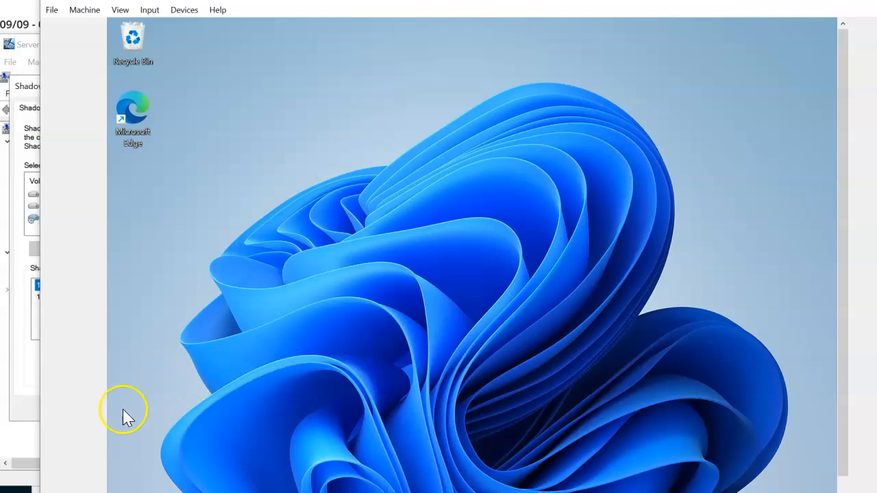